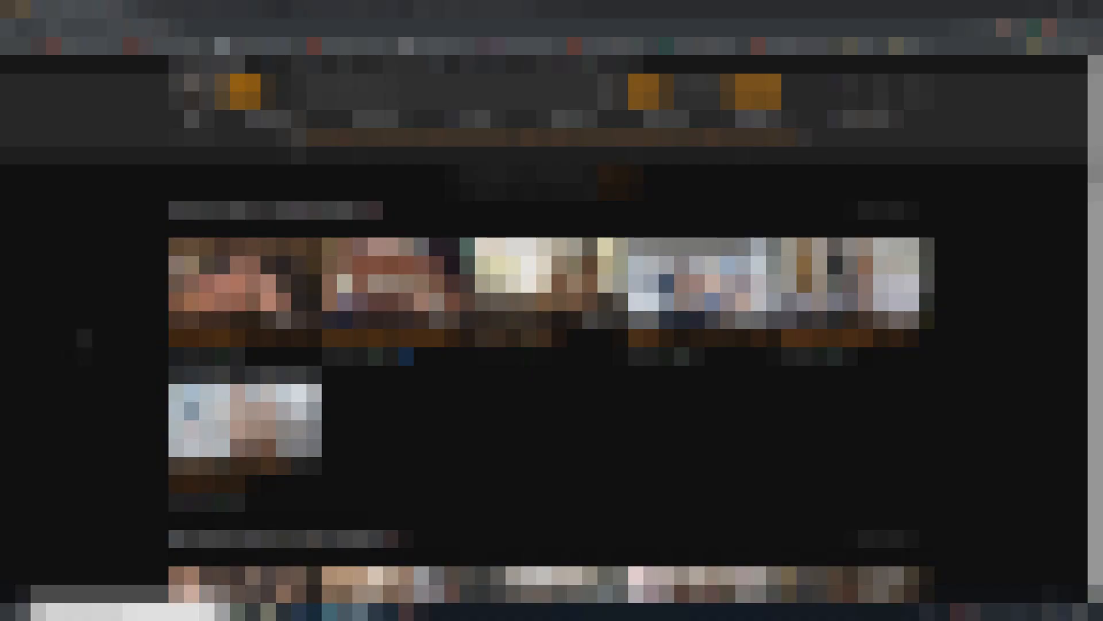
{"action": "scroll", "coordinate": [551, 345], "scroll_direction": "down", "scroll_amount": 5}
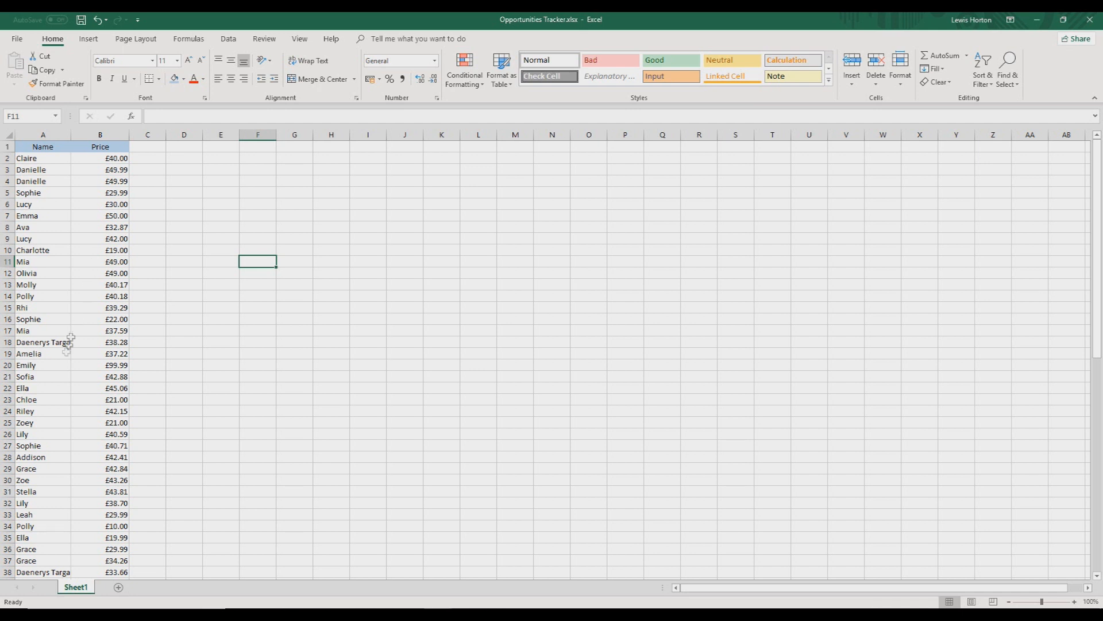
{"action": "left_click", "coordinate": [55, 160]}
{"action": "left_click", "coordinate": [62, 181]}
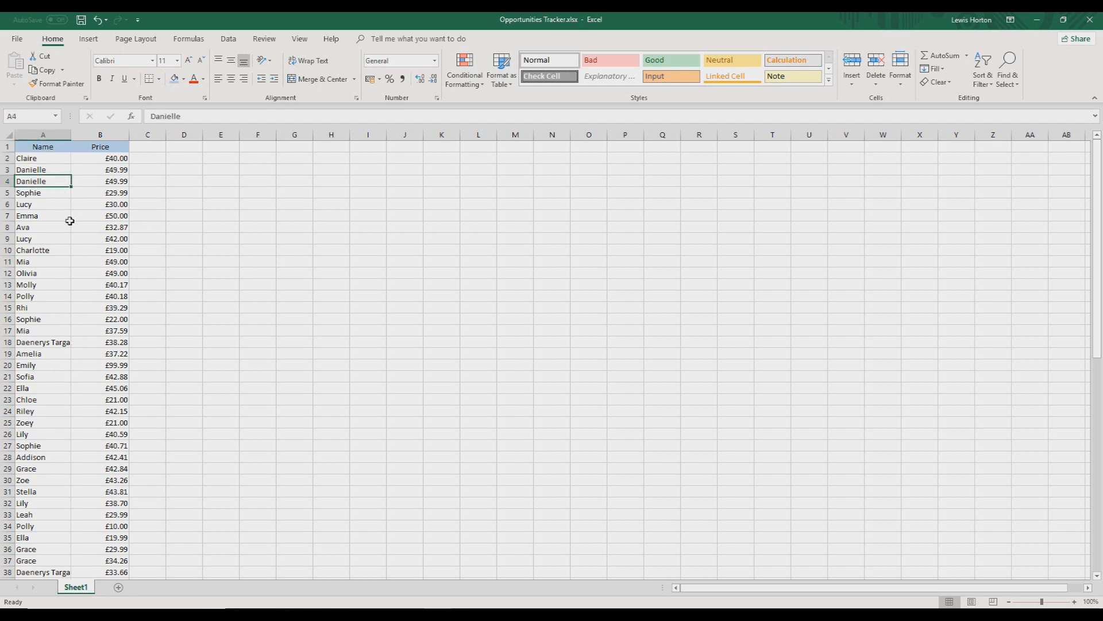
{"action": "left_click", "coordinate": [60, 377]}
{"action": "left_click", "coordinate": [59, 214]}
{"action": "left_click", "coordinate": [53, 559]}
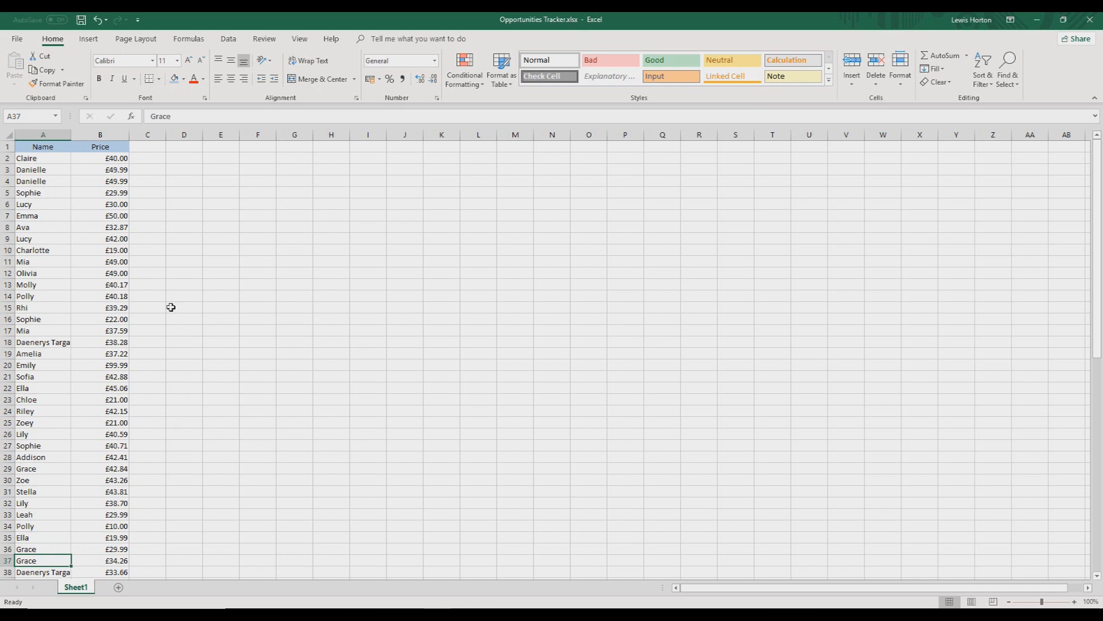
Copy the whole Name column A and paste it as values only into column K
{"action": "left_click", "coordinate": [51, 133]}
{"action": "right_click", "coordinate": [61, 183]}
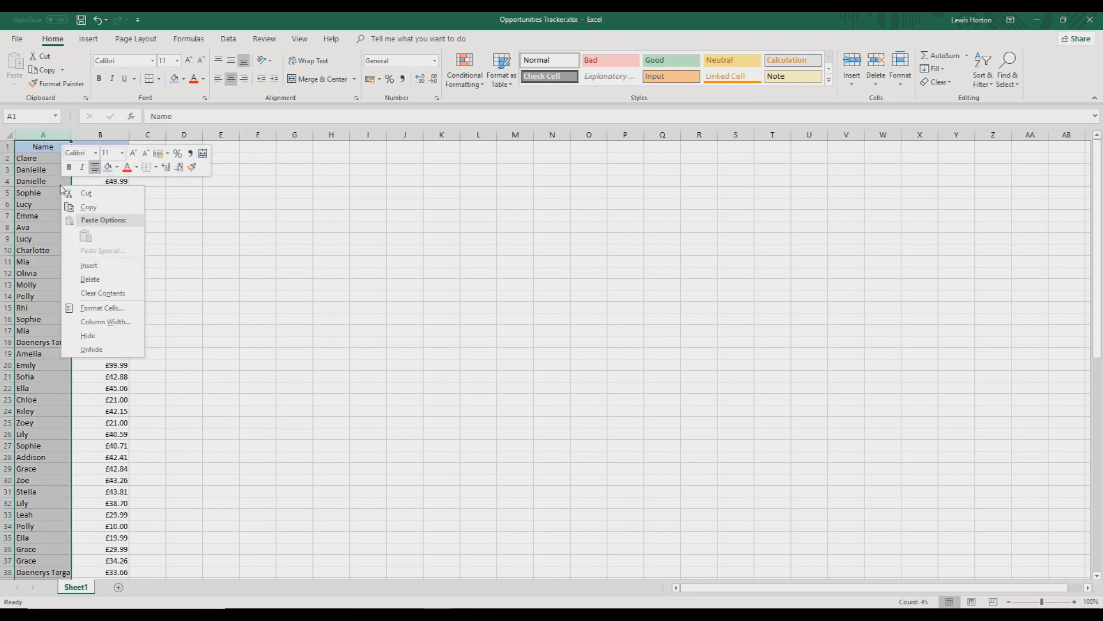
{"action": "left_click", "coordinate": [88, 207]}
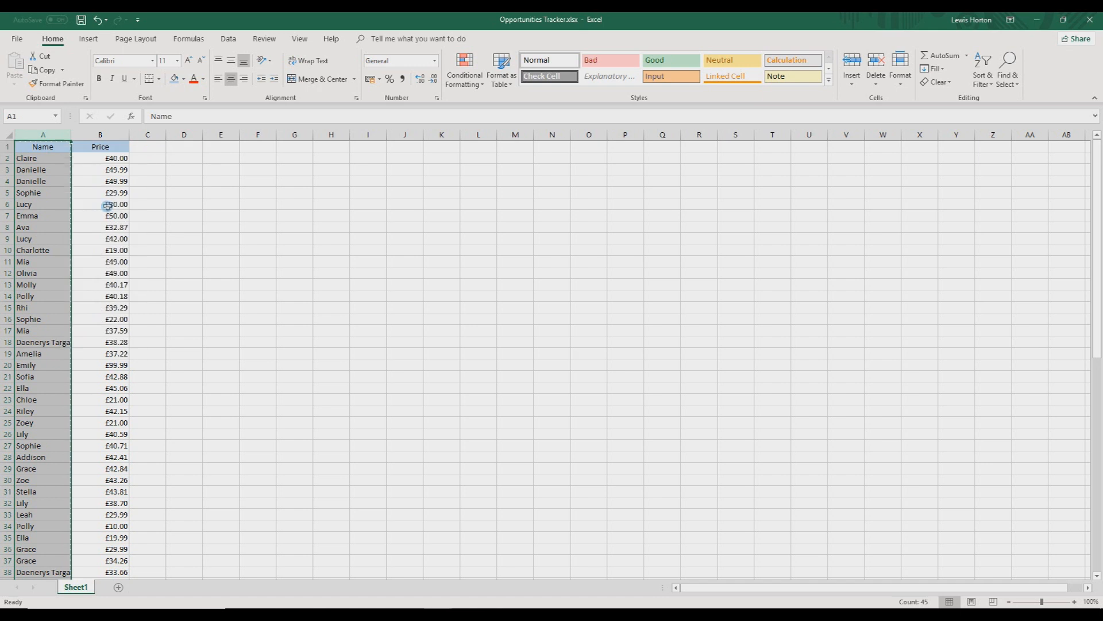
{"action": "left_click", "coordinate": [441, 135]}
{"action": "right_click", "coordinate": [457, 193]}
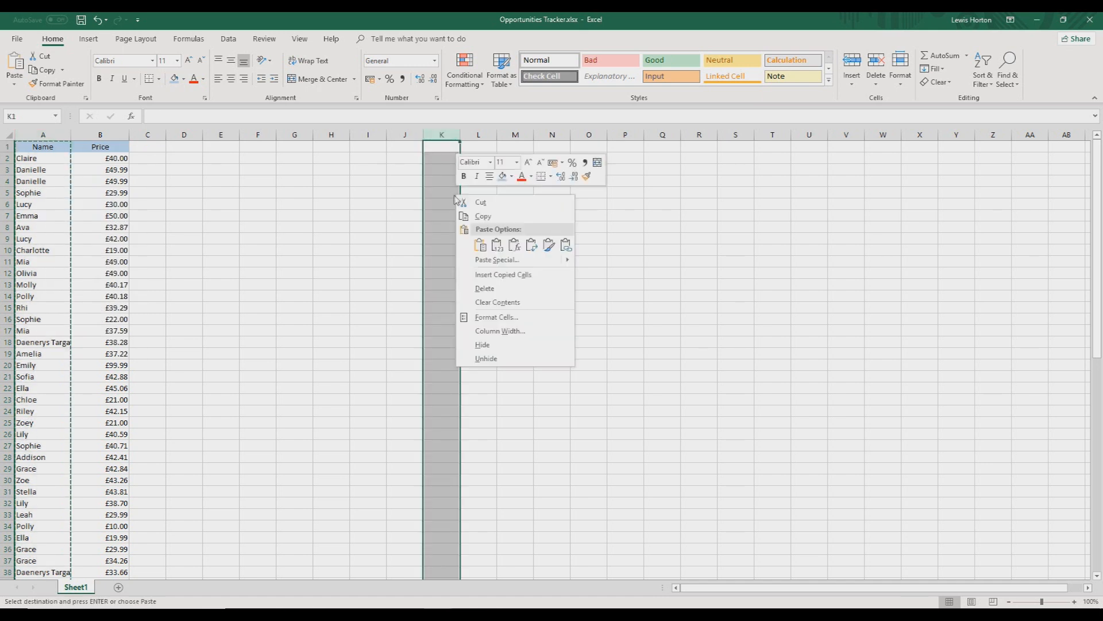
{"action": "left_click", "coordinate": [498, 246]}
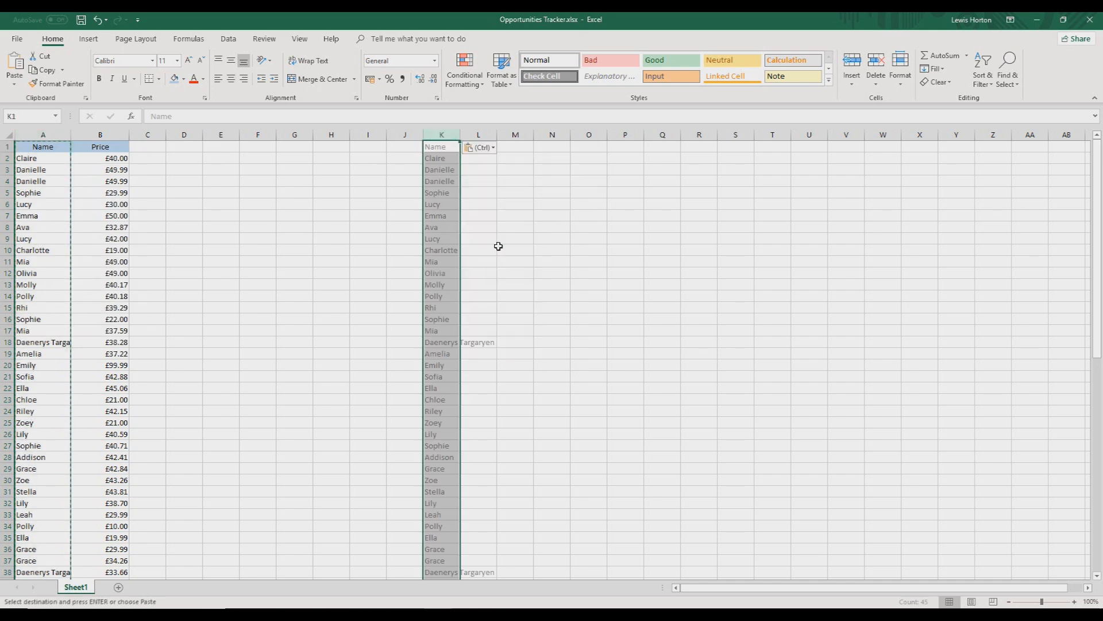
Remove the duplicate names from the pasted list in column K
{"action": "left_click", "coordinate": [229, 41]}
{"action": "left_click", "coordinate": [505, 86]}
{"action": "left_click", "coordinate": [601, 364]}
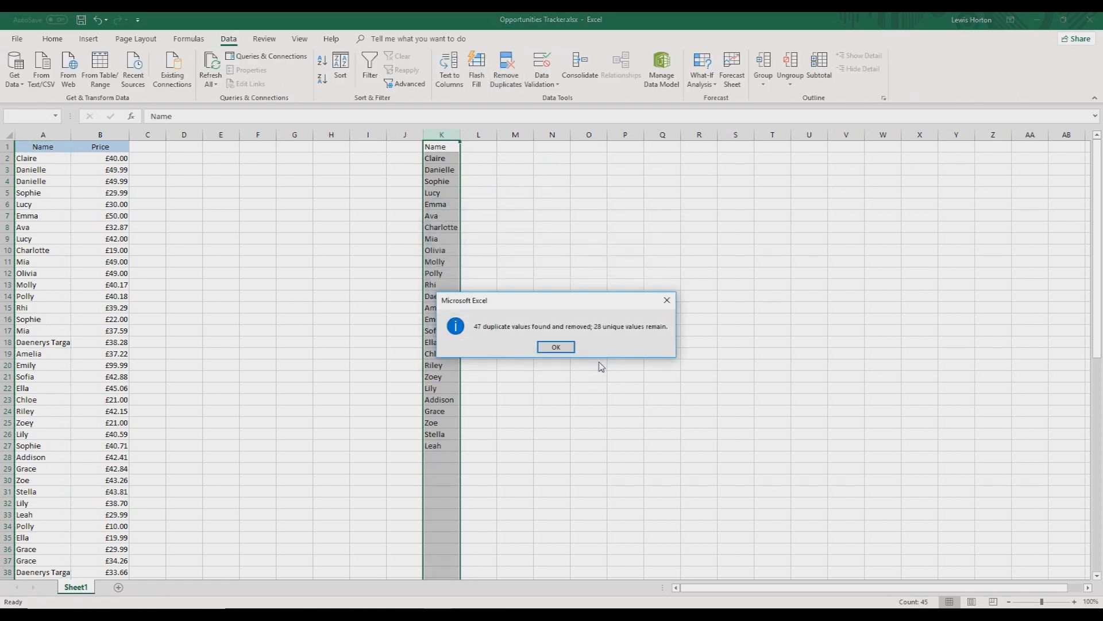
{"action": "left_click", "coordinate": [567, 348]}
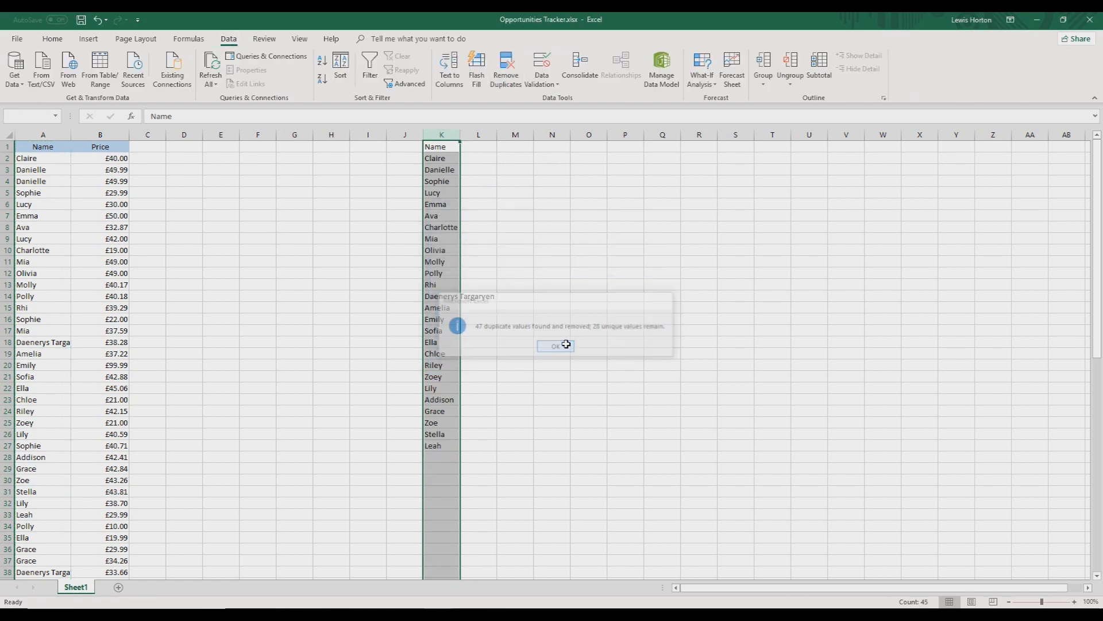
{"action": "left_click", "coordinate": [480, 163]}
{"action": "left_click", "coordinate": [443, 159]}
{"action": "left_click", "coordinate": [446, 169]}
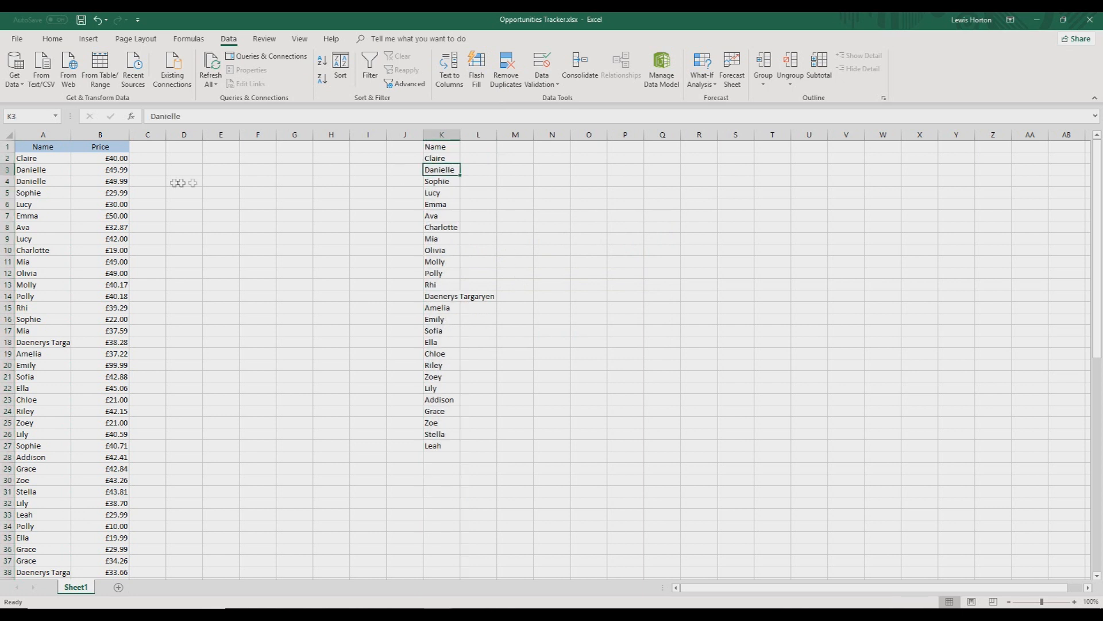
{"action": "left_click_drag", "start_coordinate": [48, 166], "coordinate": [46, 180]}
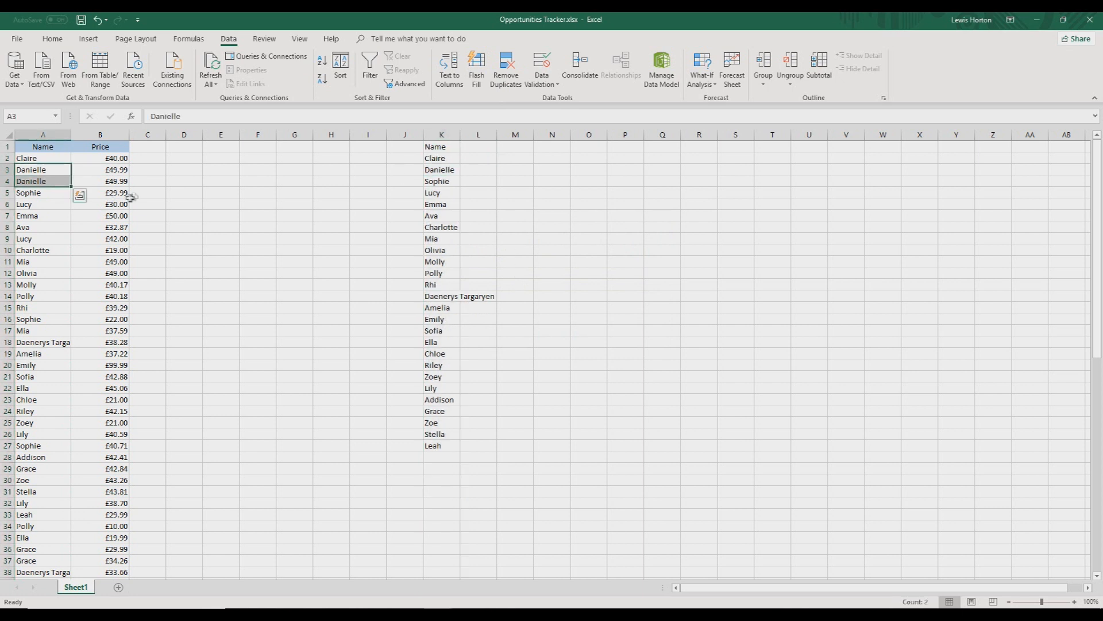
Autofit column K to its contents and enter the formula =COUNTIF(A:A,K2) in cell L2
{"action": "double_click", "coordinate": [461, 133]}
{"action": "left_click", "coordinate": [508, 158]}
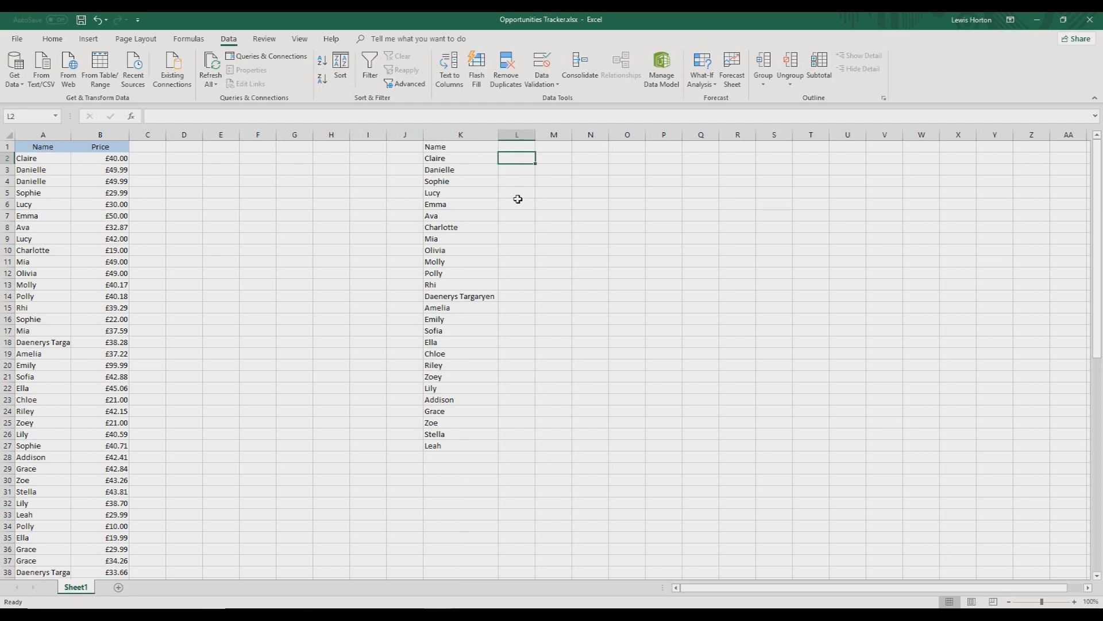
{"action": "type", "text": "=countif"}
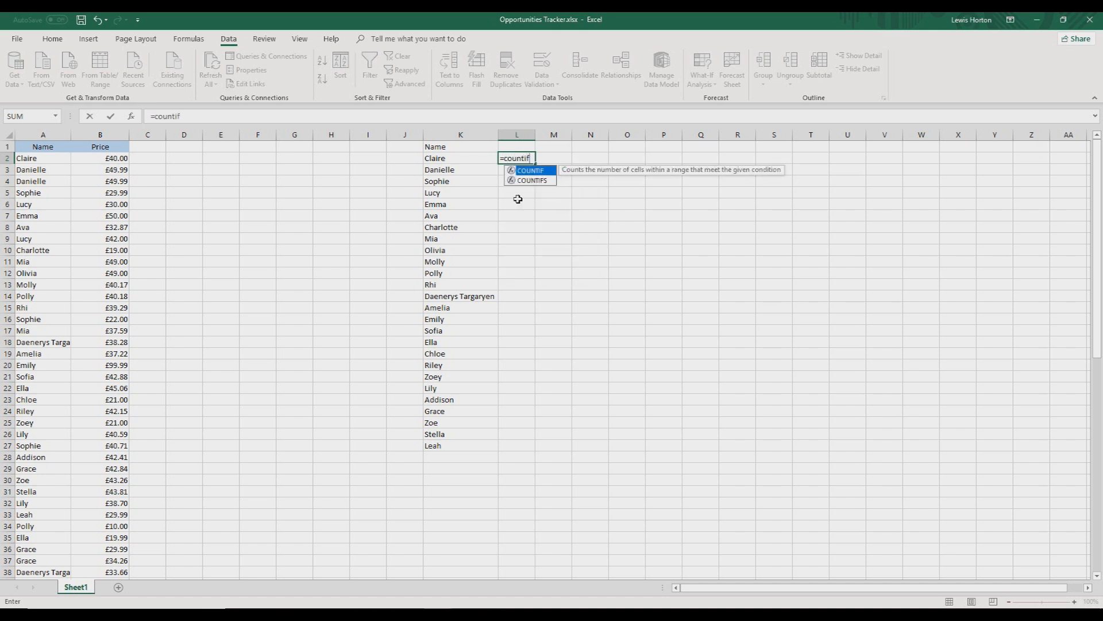
{"action": "type", "text": "("}
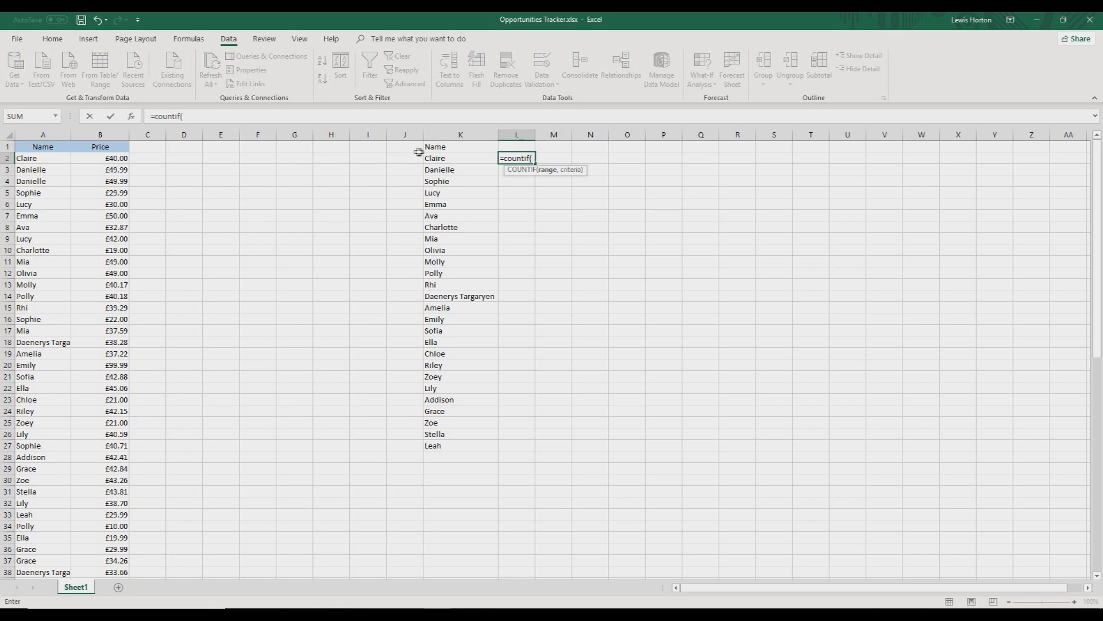
{"action": "left_click", "coordinate": [43, 135]}
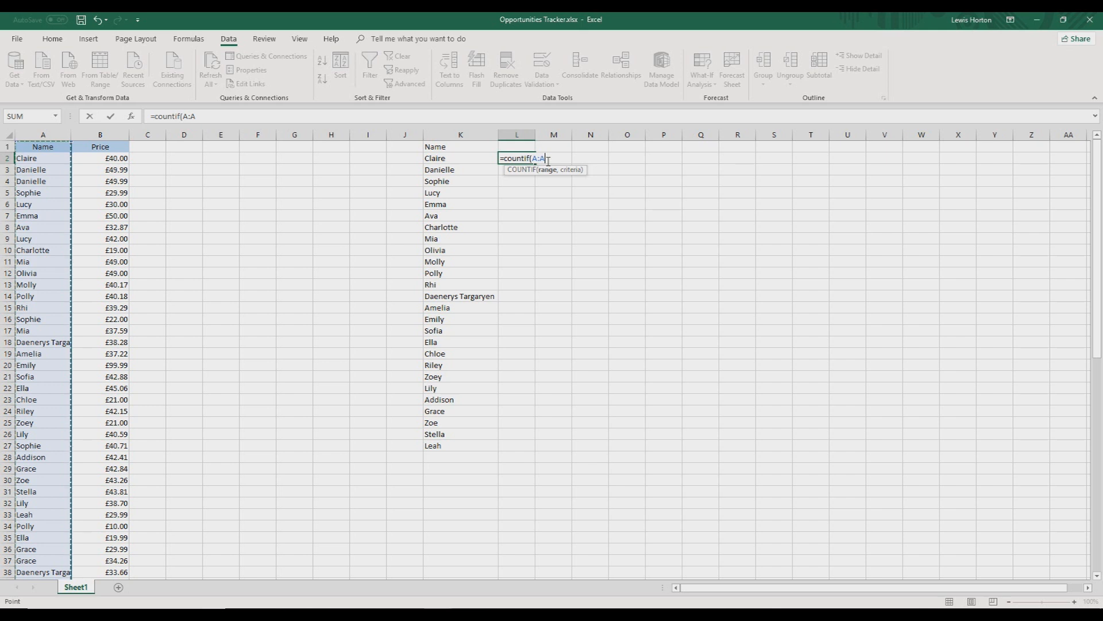
{"action": "type", "text": ","}
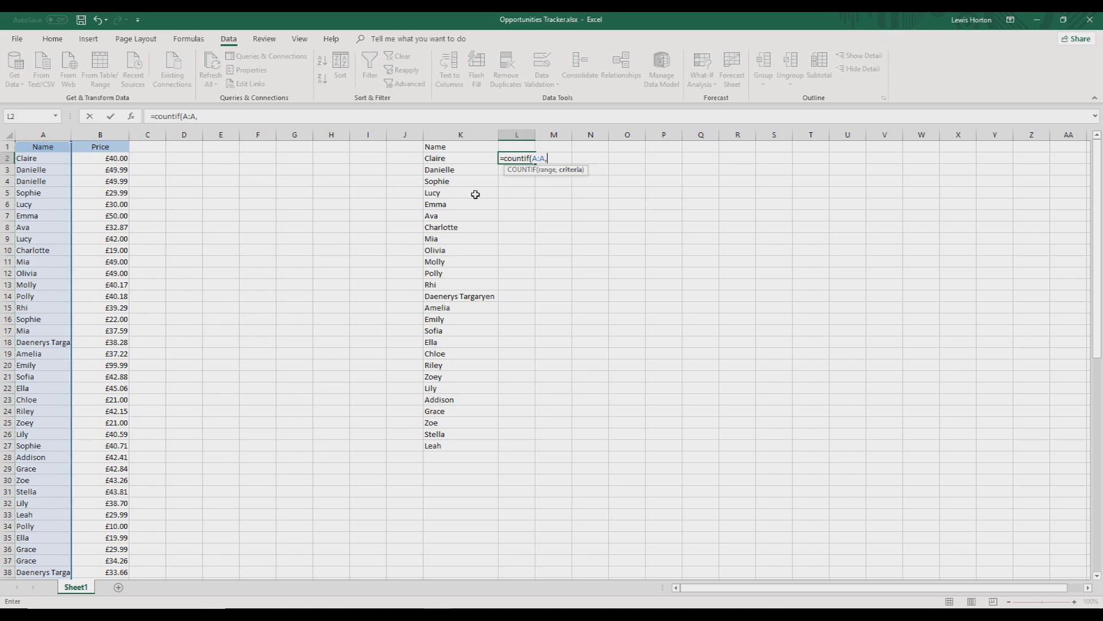
{"action": "left_click", "coordinate": [453, 160]}
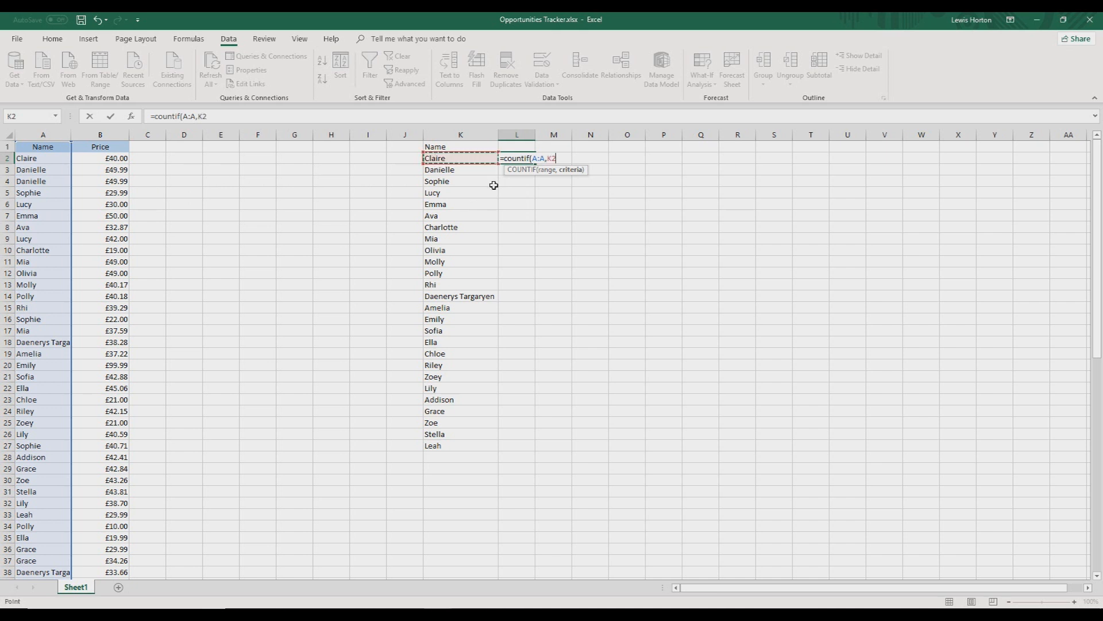
{"action": "key", "text": "Return"}
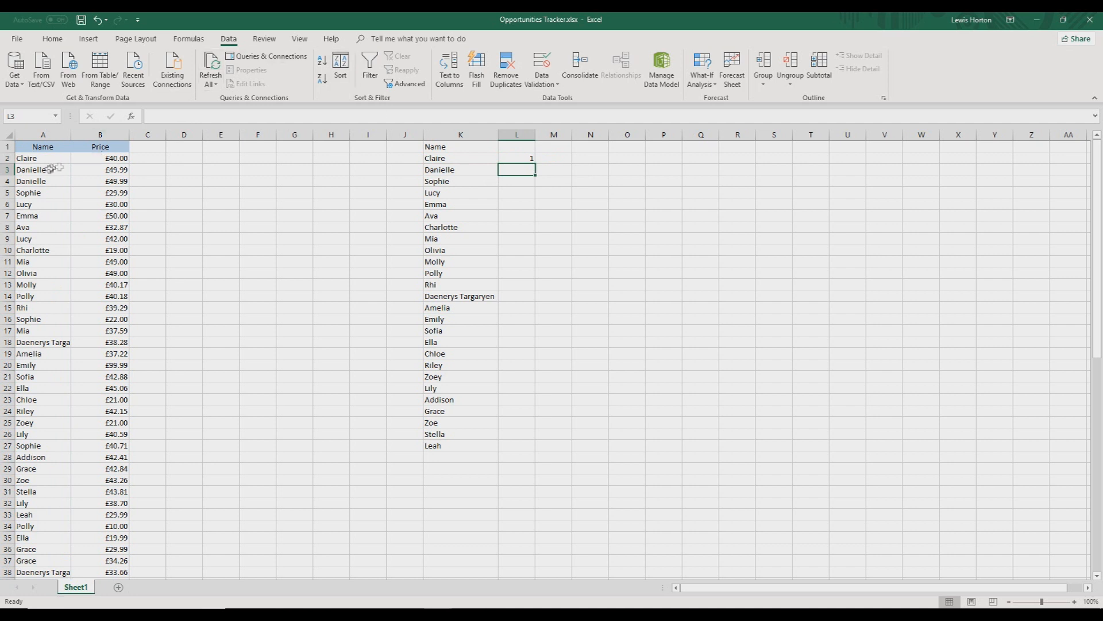
Fill the COUNTIF formula from L2 down to L27 and enter the header "Count" in L1
{"action": "left_click", "coordinate": [524, 159]}
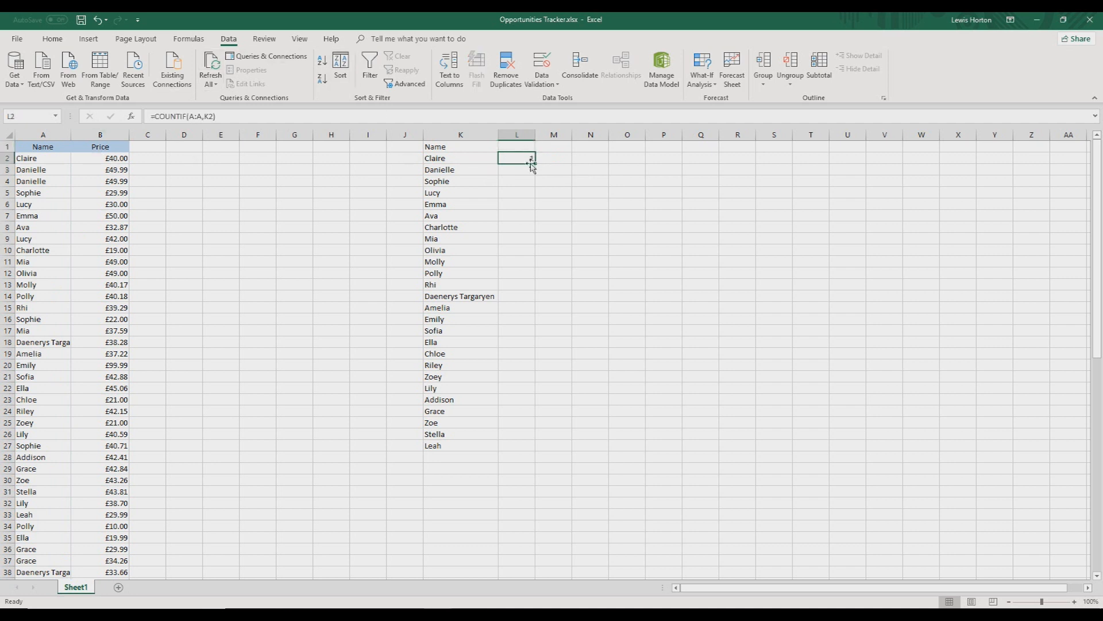
{"action": "double_click", "coordinate": [536, 164]}
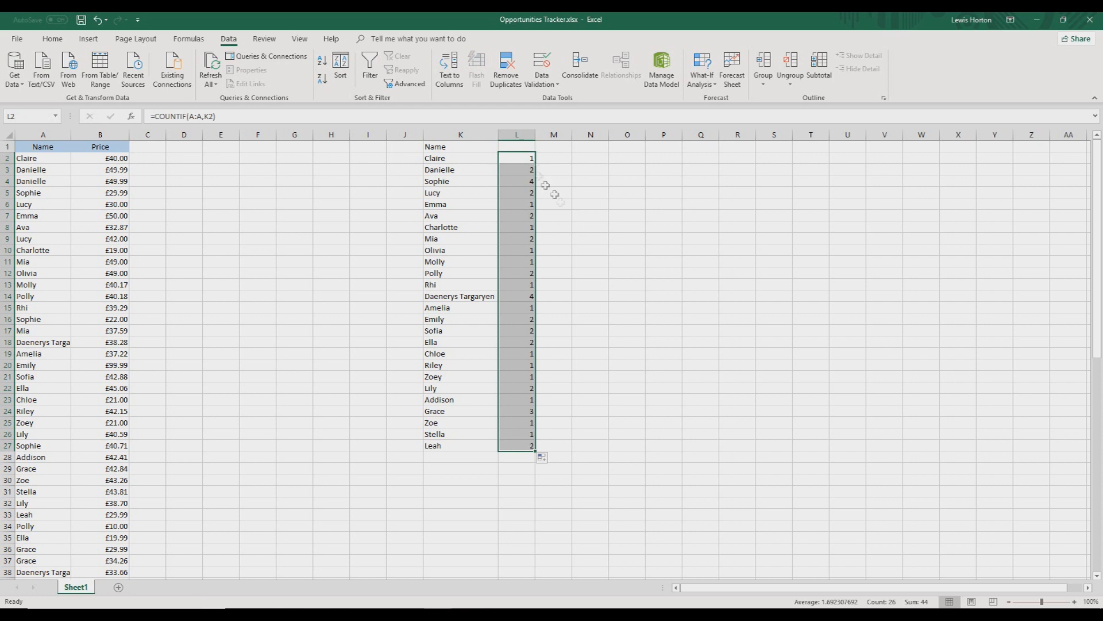
{"action": "key", "text": "Up"}
{"action": "type", "text": "Count"}
{"action": "key", "text": "Tab"}
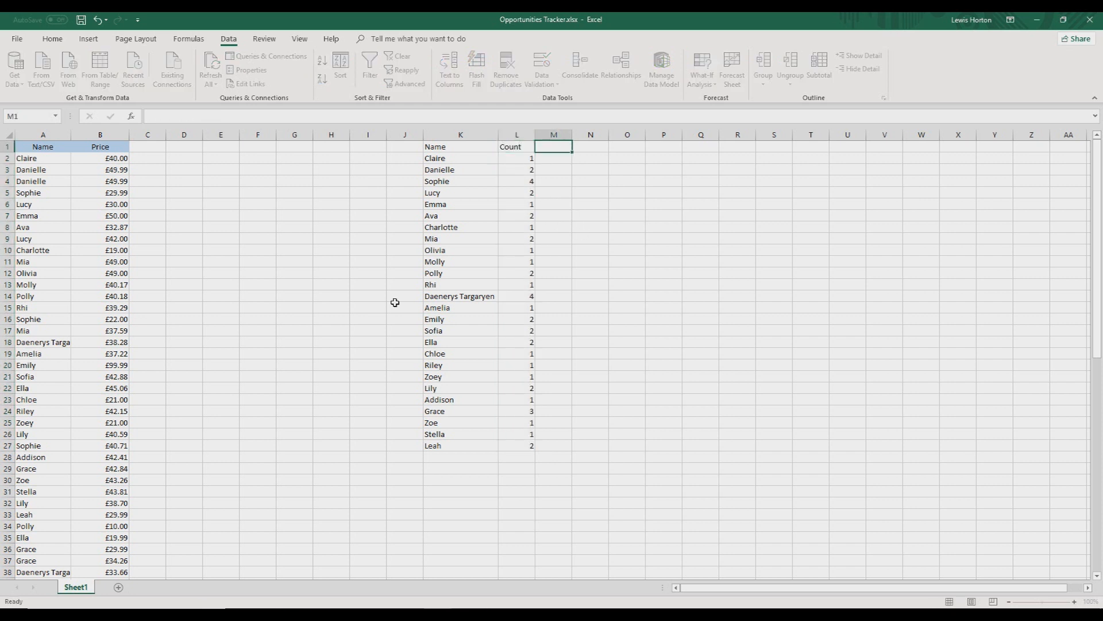
Examine the counts in column L to see which names occur more than once
{"action": "left_click", "coordinate": [497, 160]}
{"action": "left_click", "coordinate": [512, 159]}
{"action": "left_click", "coordinate": [524, 173]}
{"action": "left_click", "coordinate": [525, 180]}
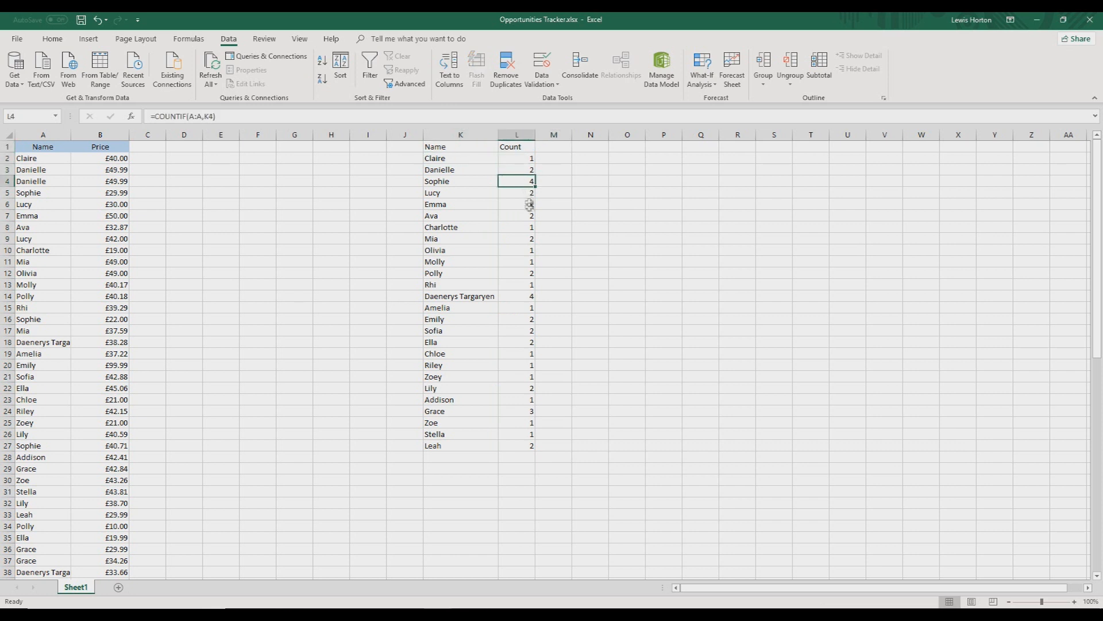
{"action": "left_click", "coordinate": [501, 294]}
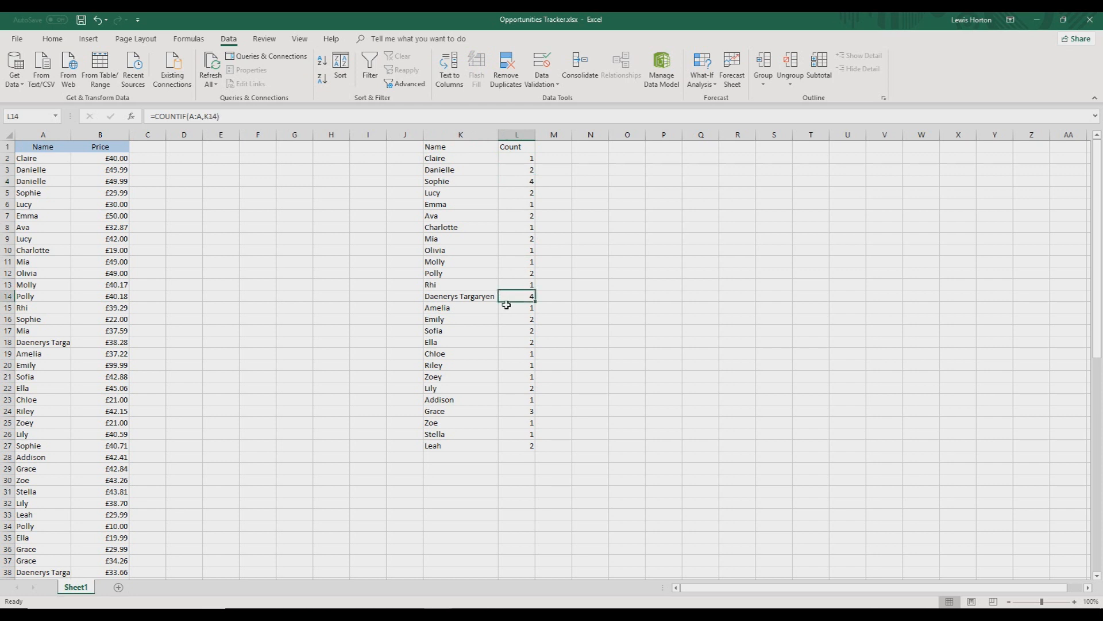
{"action": "left_click", "coordinate": [509, 409]}
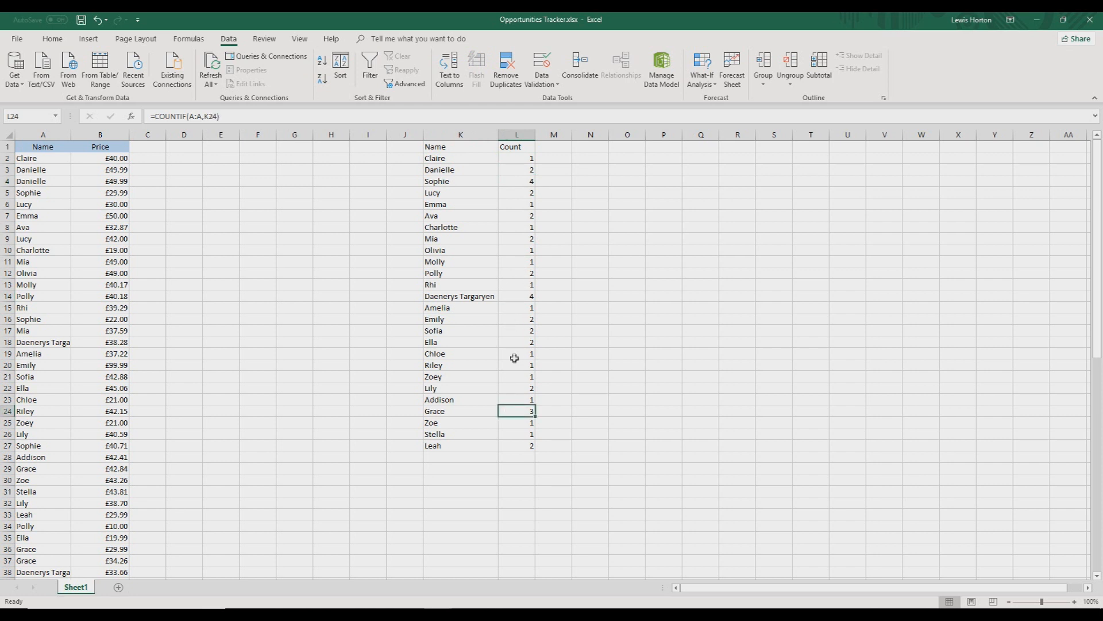
{"action": "left_click", "coordinate": [526, 331]}
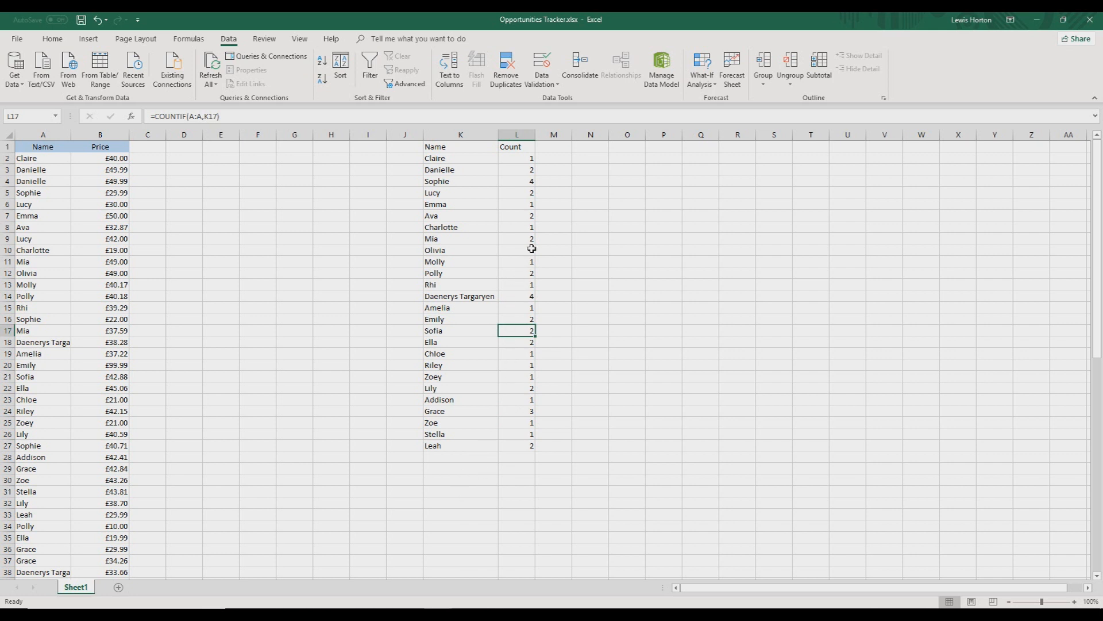
Add a filter to the Name and Count list in K1:L27
{"action": "mouse_move", "coordinate": [470, 147]}
{"action": "left_mouse_down"}
{"action": "mouse_move", "coordinate": [515, 239]}
{"action": "mouse_move", "coordinate": [507, 442]}
{"action": "left_mouse_up"}
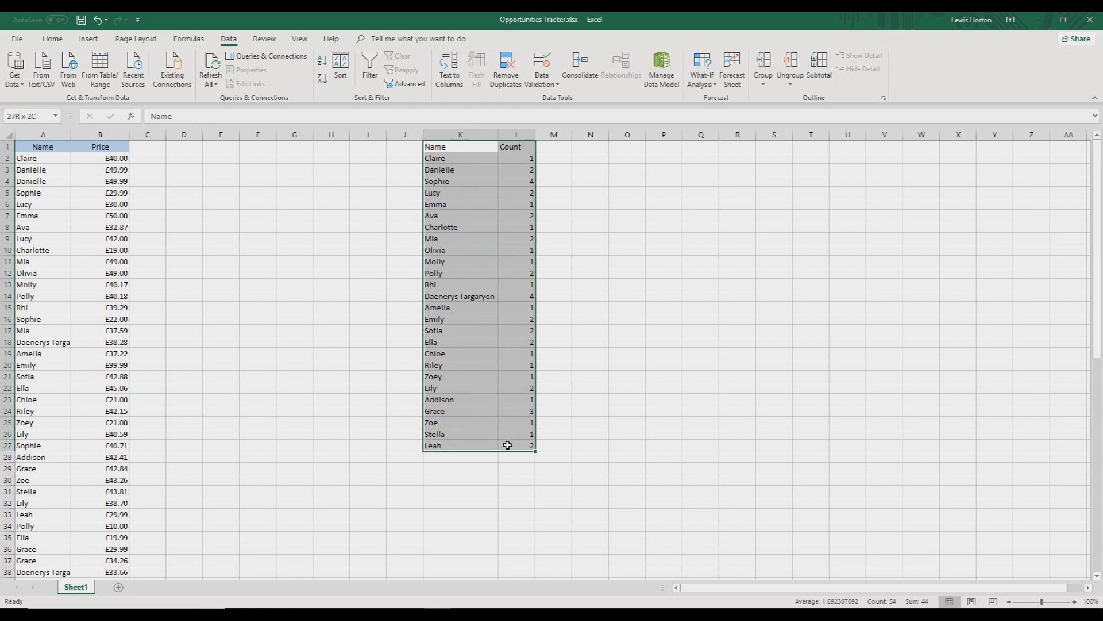
{"action": "left_click", "coordinate": [52, 38]}
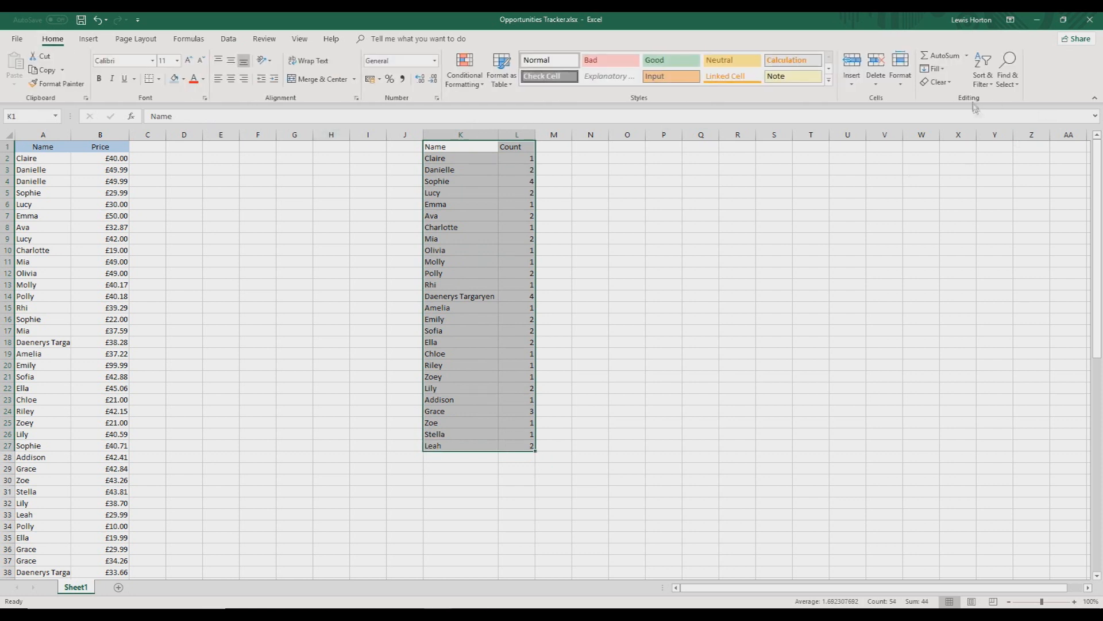
{"action": "left_click", "coordinate": [981, 84]}
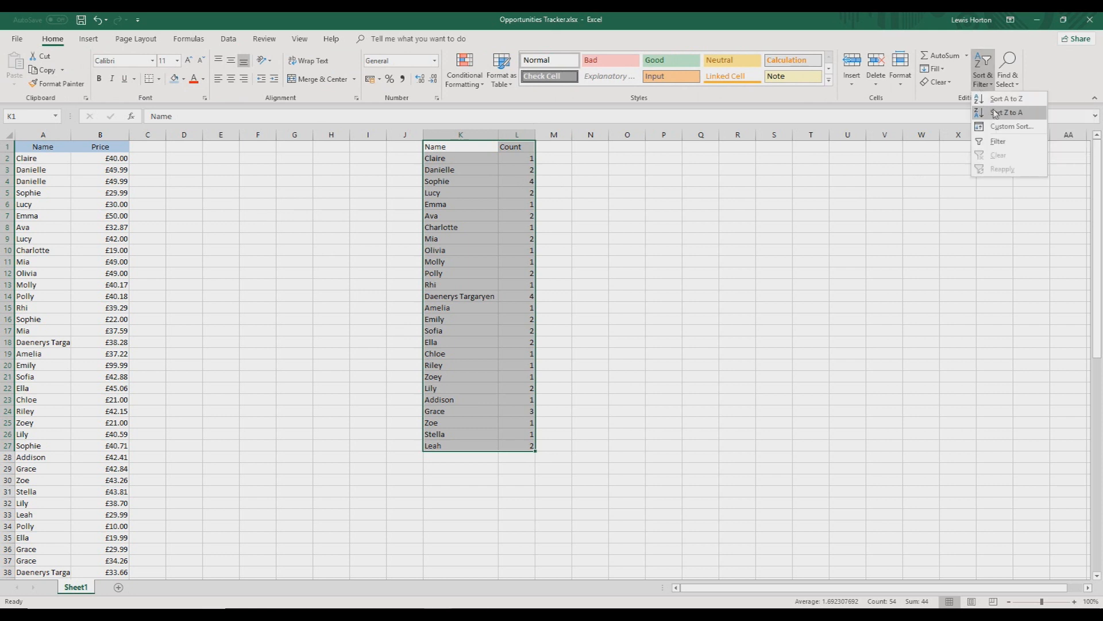
{"action": "left_click", "coordinate": [999, 141]}
{"action": "left_click", "coordinate": [509, 180]}
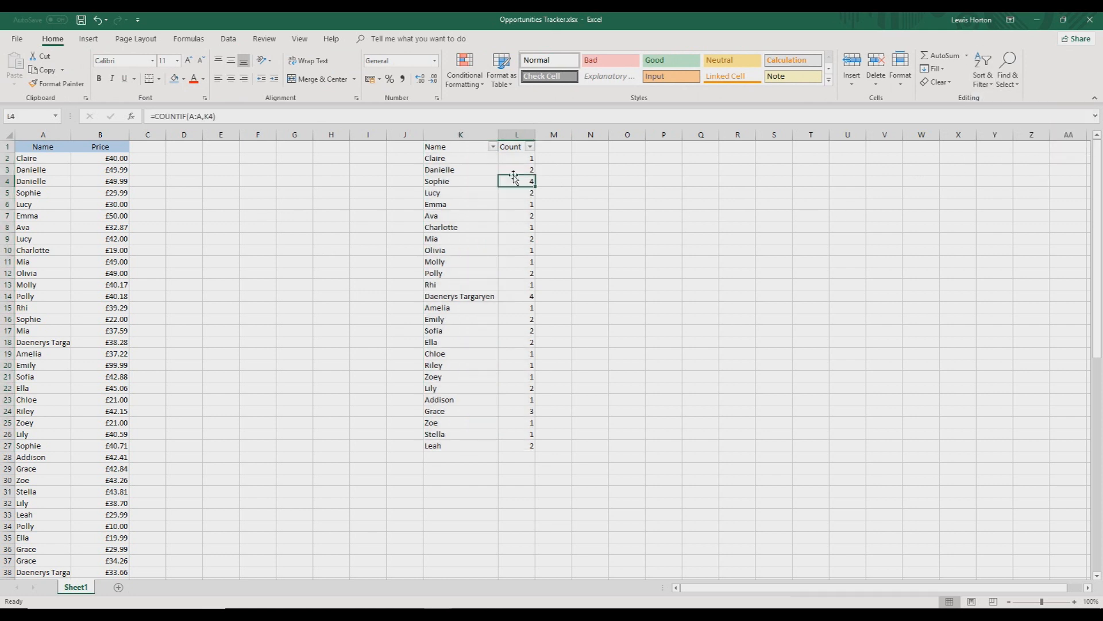
Sort the filtered list by the Count column from largest to smallest
{"action": "left_click", "coordinate": [530, 147]}
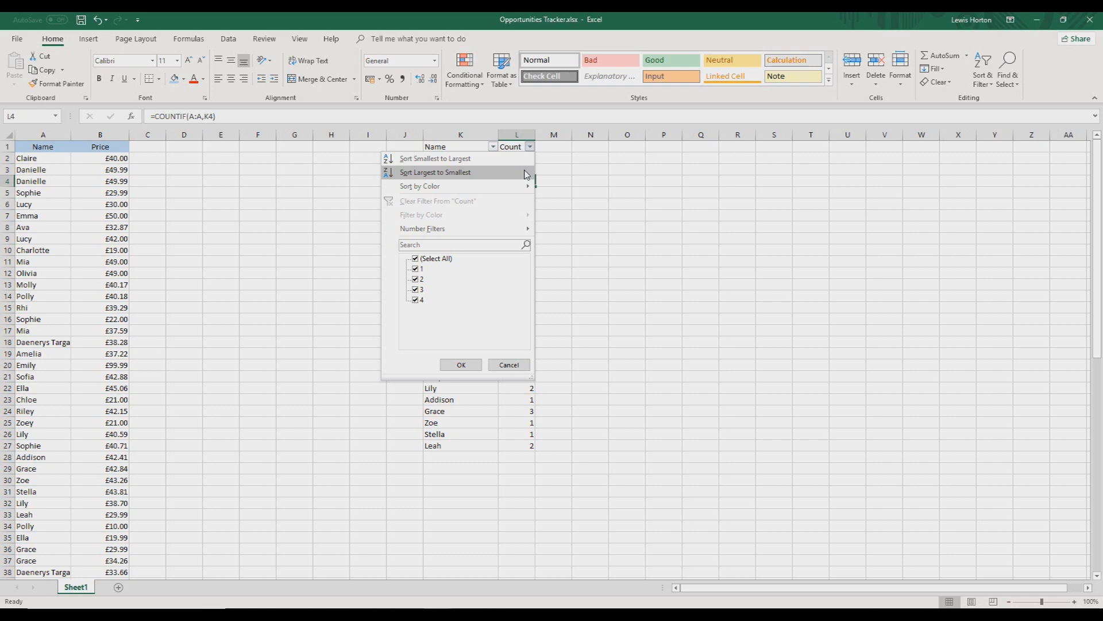
{"action": "left_click", "coordinate": [524, 174]}
{"action": "left_click", "coordinate": [466, 237]}
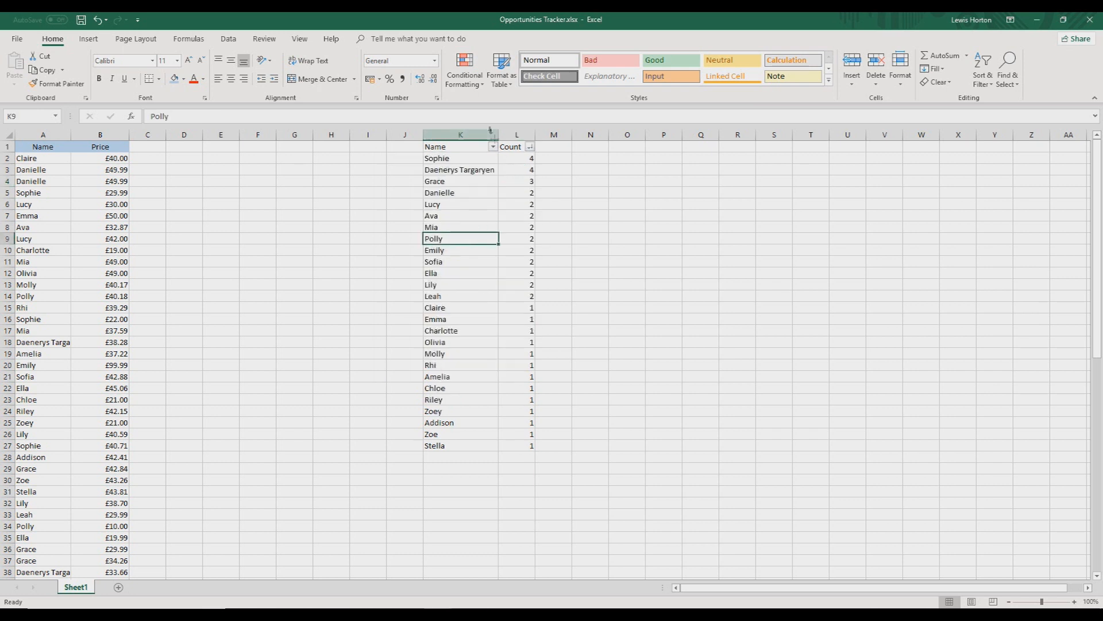
{"action": "left_click", "coordinate": [504, 169]}
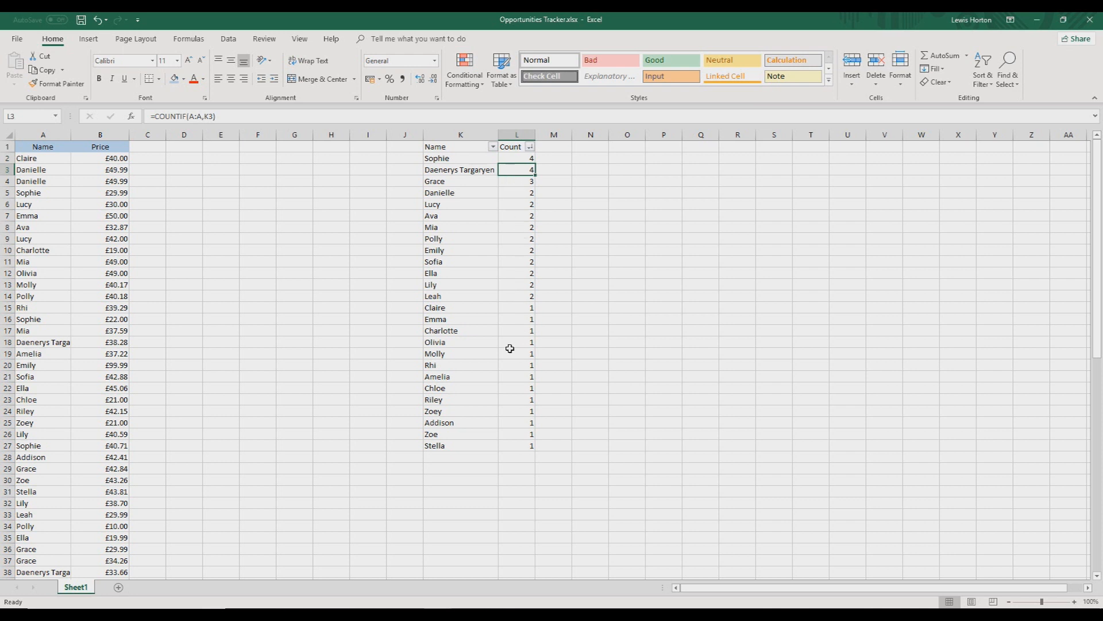
{"action": "left_click_drag", "start_coordinate": [532, 447], "coordinate": [468, 323]}
{"action": "left_click", "coordinate": [561, 261]}
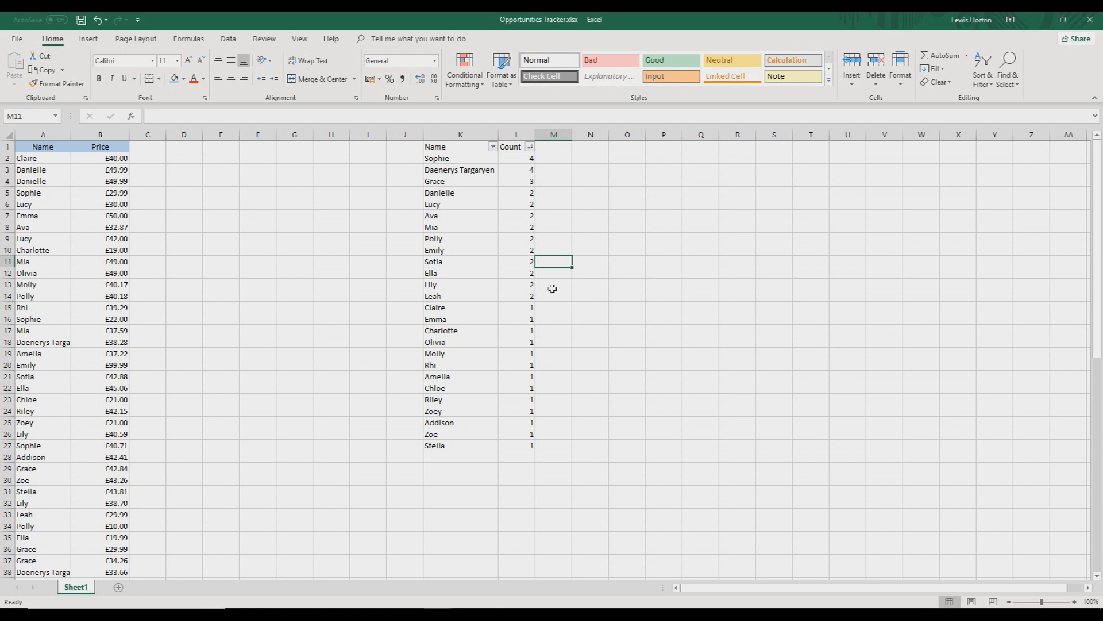
{"action": "left_click", "coordinate": [561, 157]}
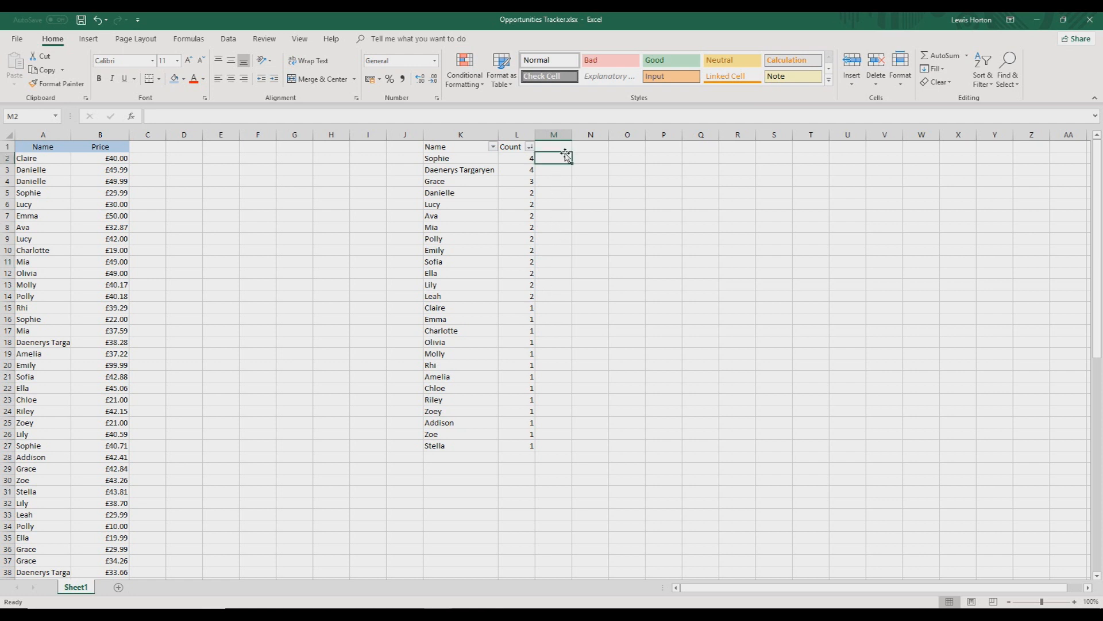
{"action": "left_click", "coordinate": [565, 147]}
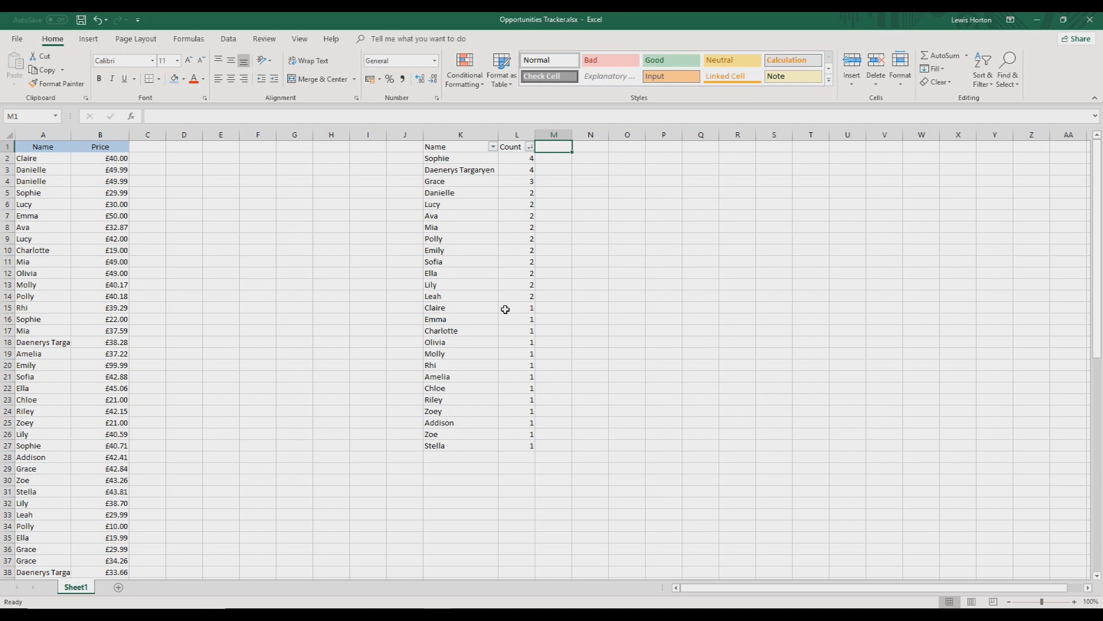
Enter the header "Price" in M1, dismissing the recorder's application warning
{"action": "type", "text": "Pri"}
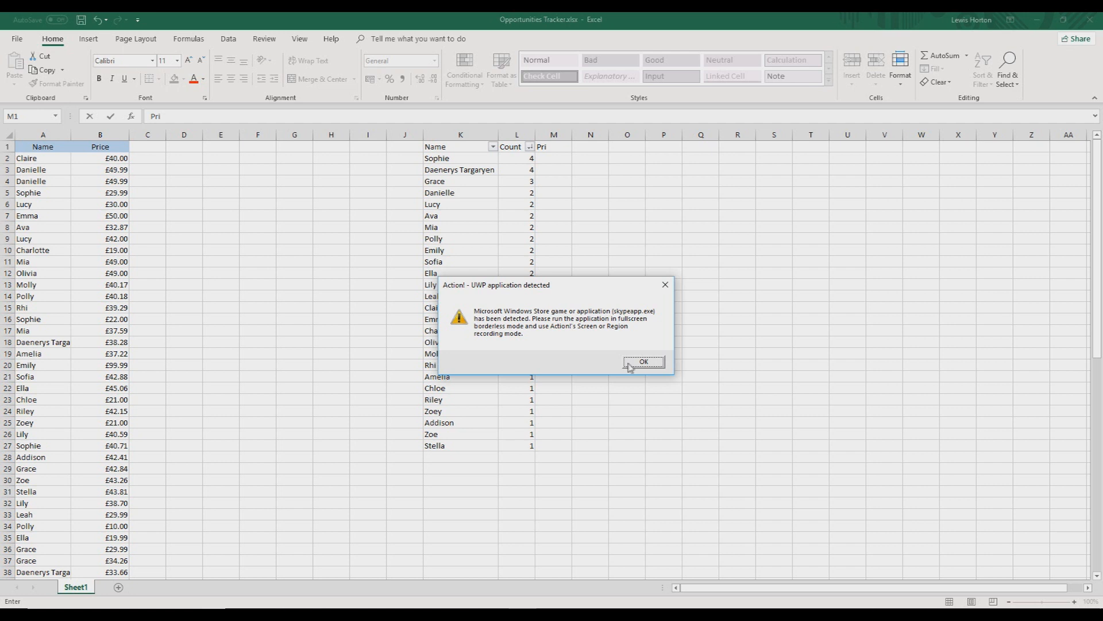
{"action": "left_click", "coordinate": [629, 367]}
{"action": "type", "text": "ce"}
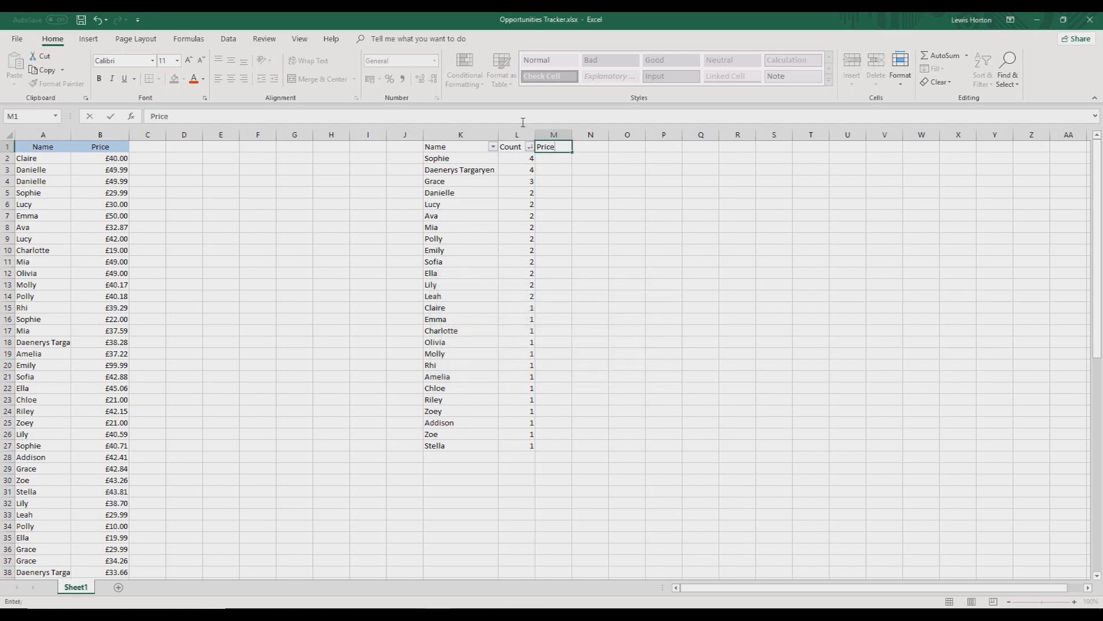
{"action": "key", "text": "Return"}
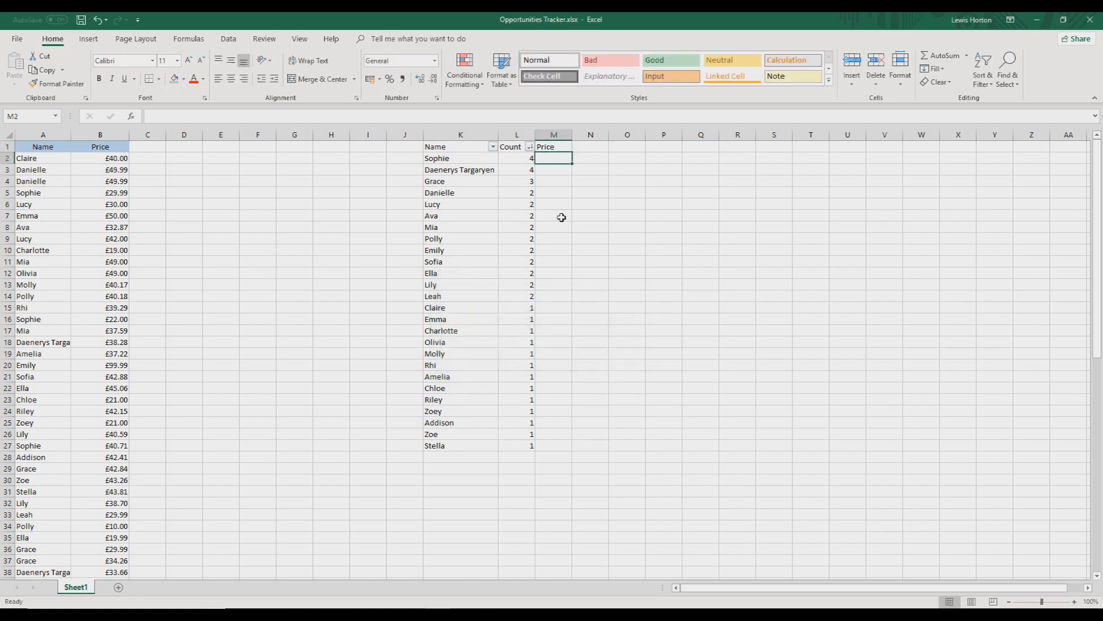
Extend the list's filter to include the new Price column in M
{"action": "left_click", "coordinate": [559, 147]}
{"action": "key", "text": "ctrl+a"}
{"action": "left_click", "coordinate": [982, 74]}
{"action": "left_click", "coordinate": [1003, 142]}
Enter =AVERAGEIF(A:A,K2,B:B) in M2 to average the prices in column B for the name in K2
{"action": "left_click", "coordinate": [560, 163]}
{"action": "type", "text": "=aberage"}
{"action": "key", "text": "BackSpace"}
{"action": "key", "text": "BackSpace"}
{"action": "key", "text": "BackSpace"}
{"action": "key", "text": "BackSpace"}
{"action": "key", "text": "BackSpace"}
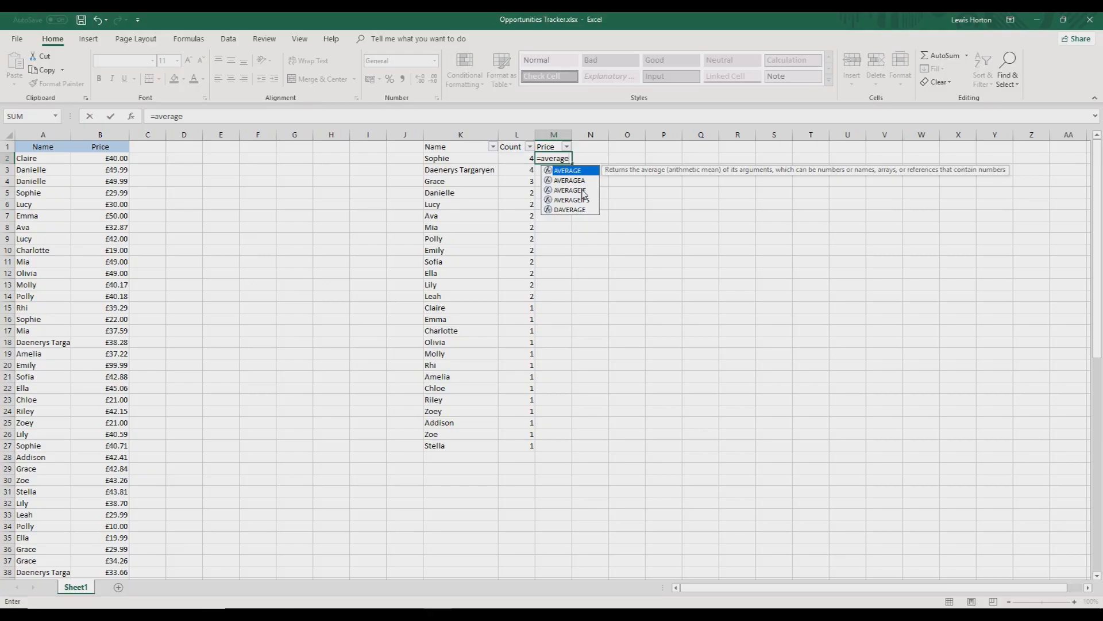
{"action": "key", "text": "Down"}
{"action": "key", "text": "Down"}
{"action": "key", "text": "Tab"}
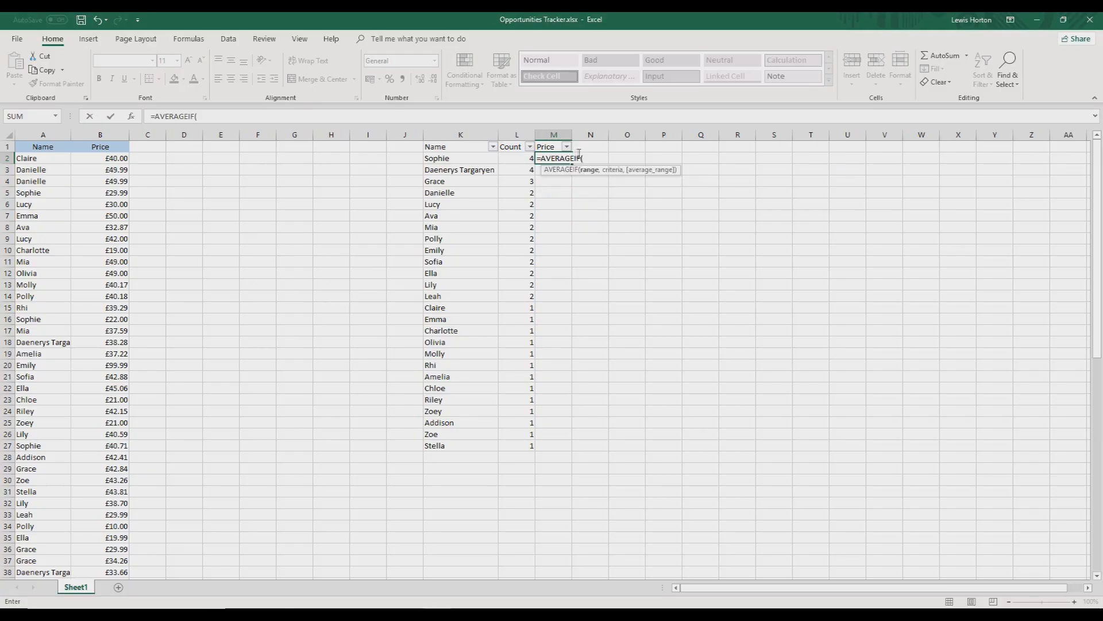
{"action": "left_click", "coordinate": [66, 133]}
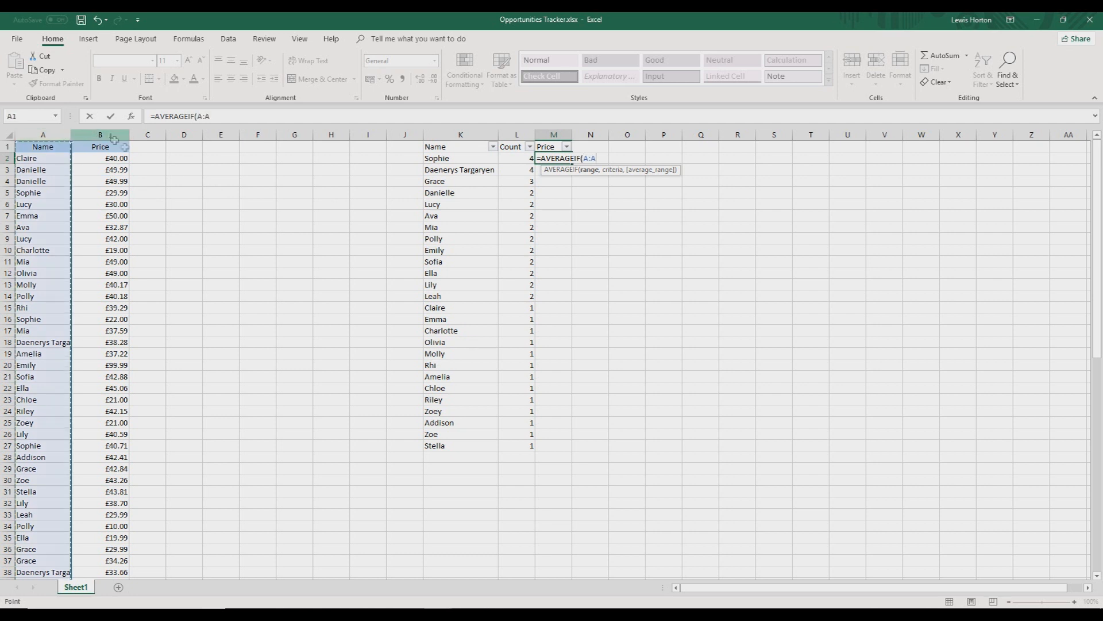
{"action": "type", "text": ","}
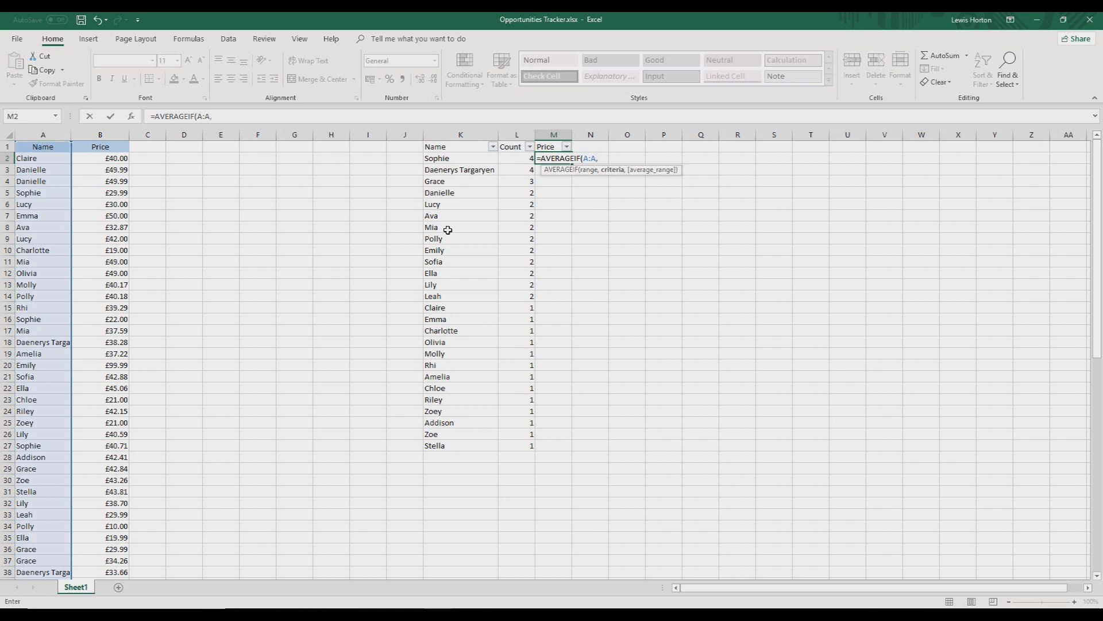
{"action": "left_click", "coordinate": [458, 159]}
{"action": "type", "text": ","}
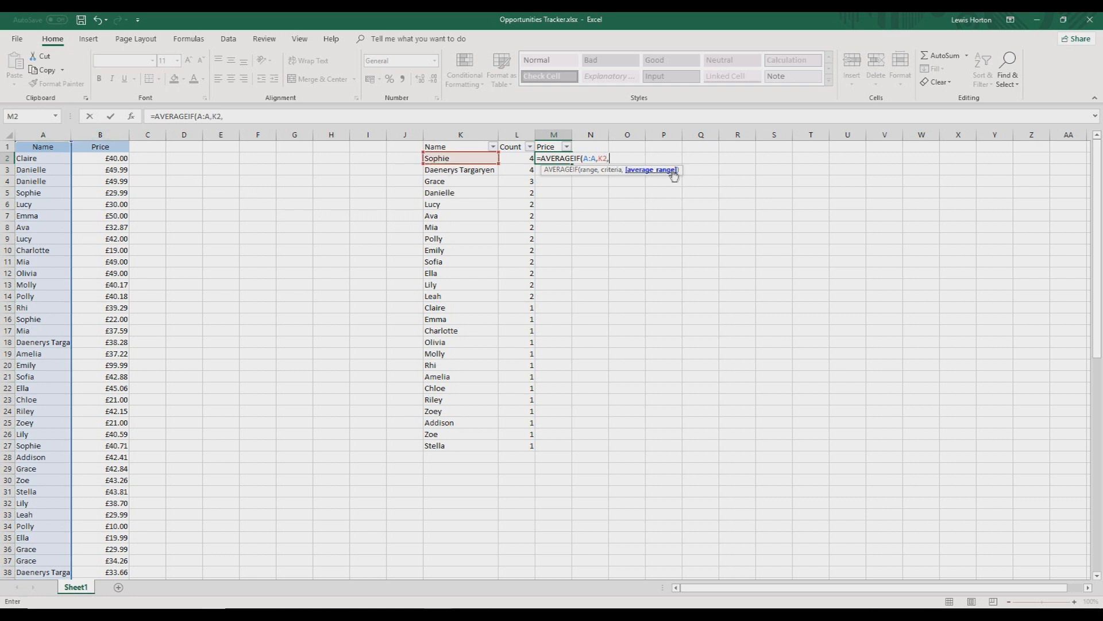
{"action": "left_click", "coordinate": [117, 129]}
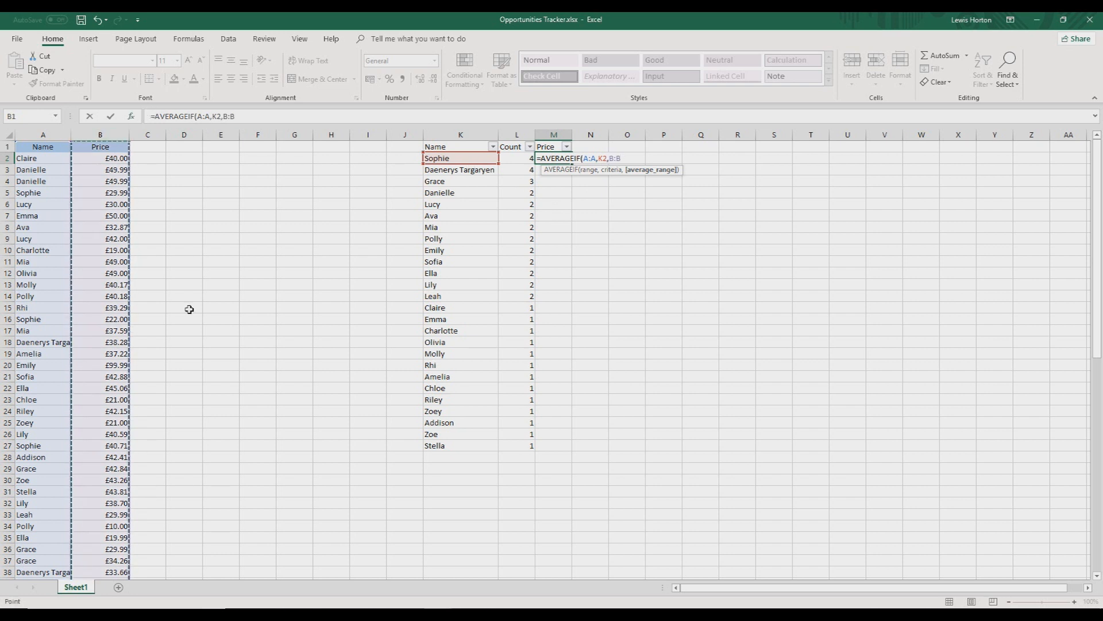
{"action": "key", "text": "Return"}
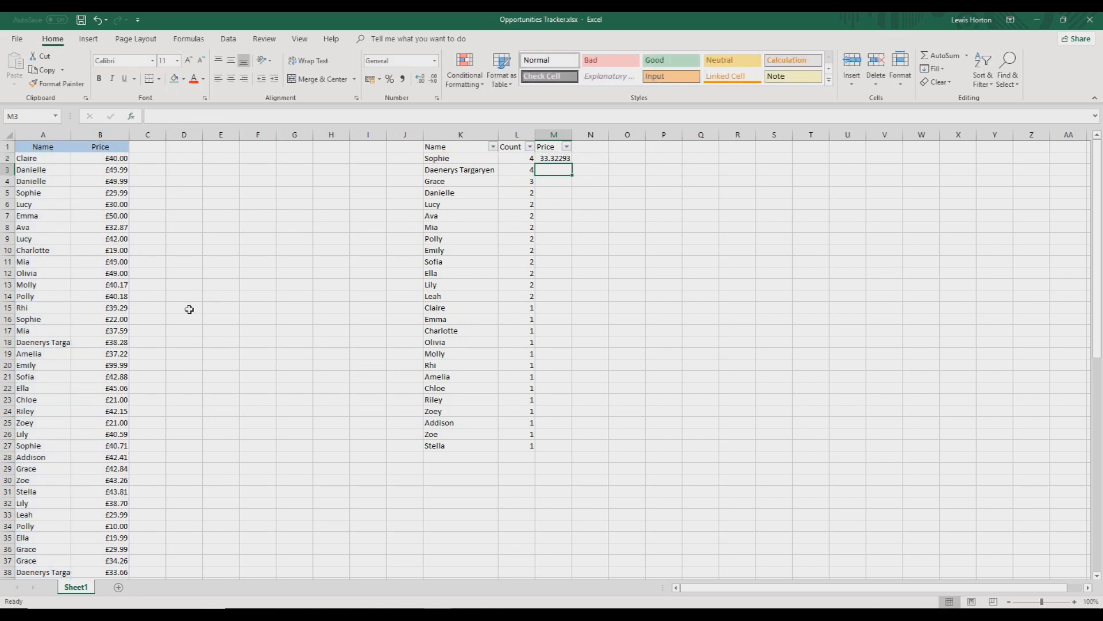
Apply the pound accounting format to M2 and fill the AVERAGEIF formula down to M27
{"action": "left_click", "coordinate": [556, 160]}
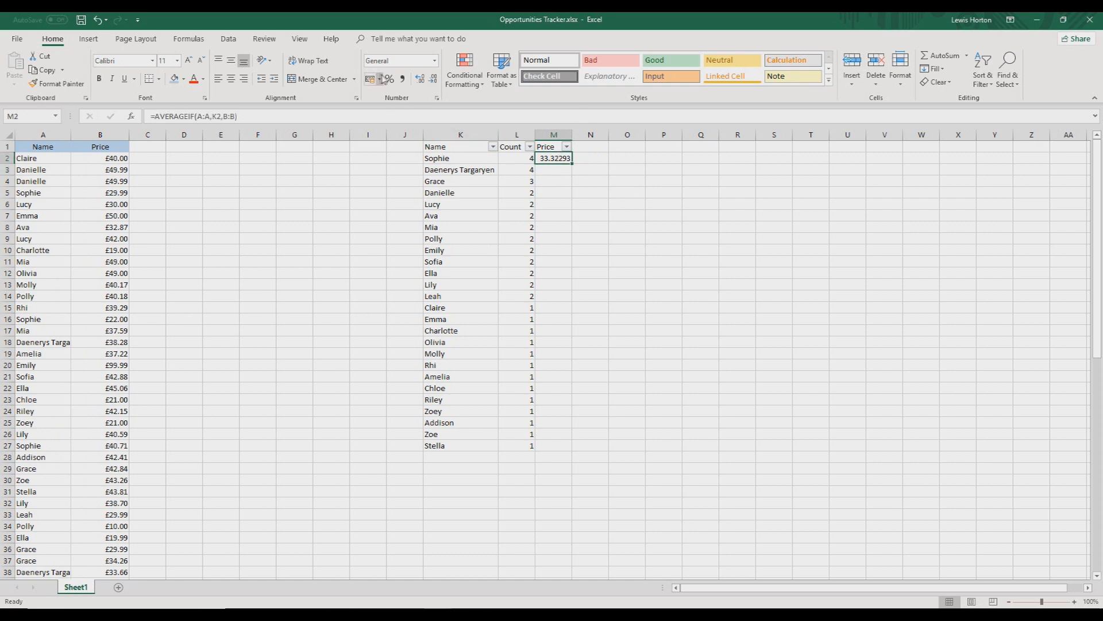
{"action": "left_click", "coordinate": [373, 79]}
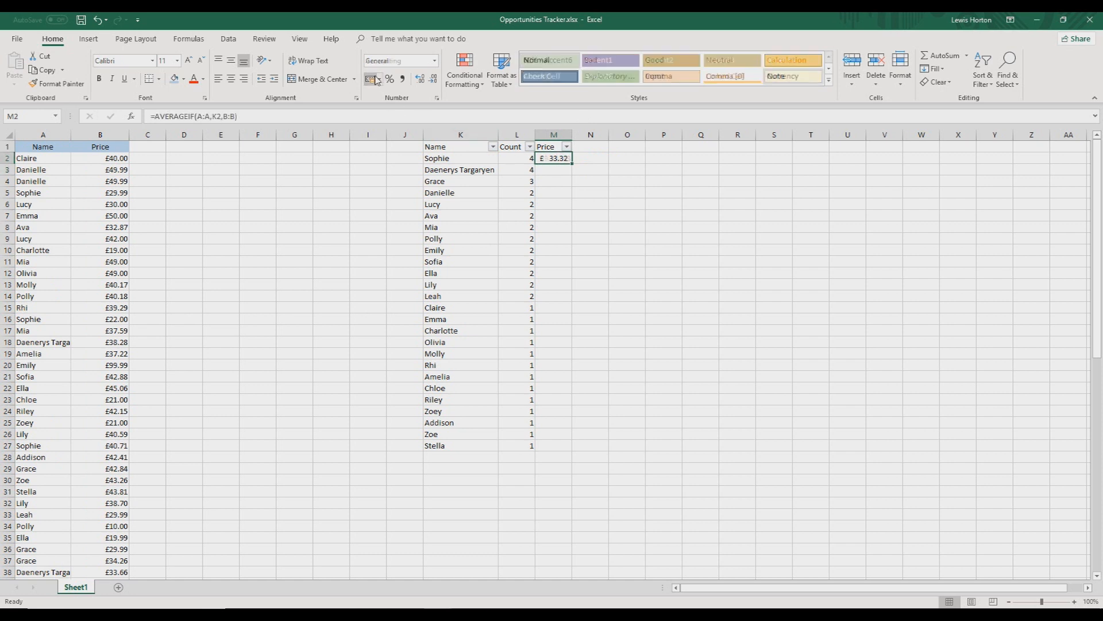
{"action": "double_click", "coordinate": [571, 163]}
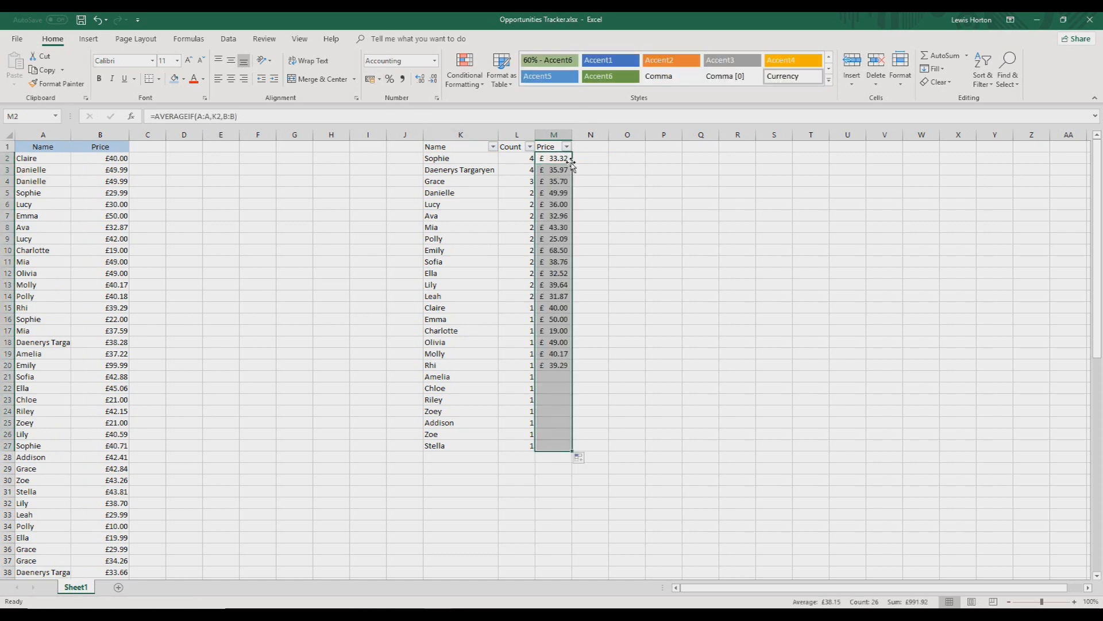
{"action": "left_click", "coordinate": [639, 268]}
Sort the filtered list by the Price column from largest to smallest
{"action": "left_click", "coordinate": [581, 217]}
{"action": "left_click", "coordinate": [566, 148]}
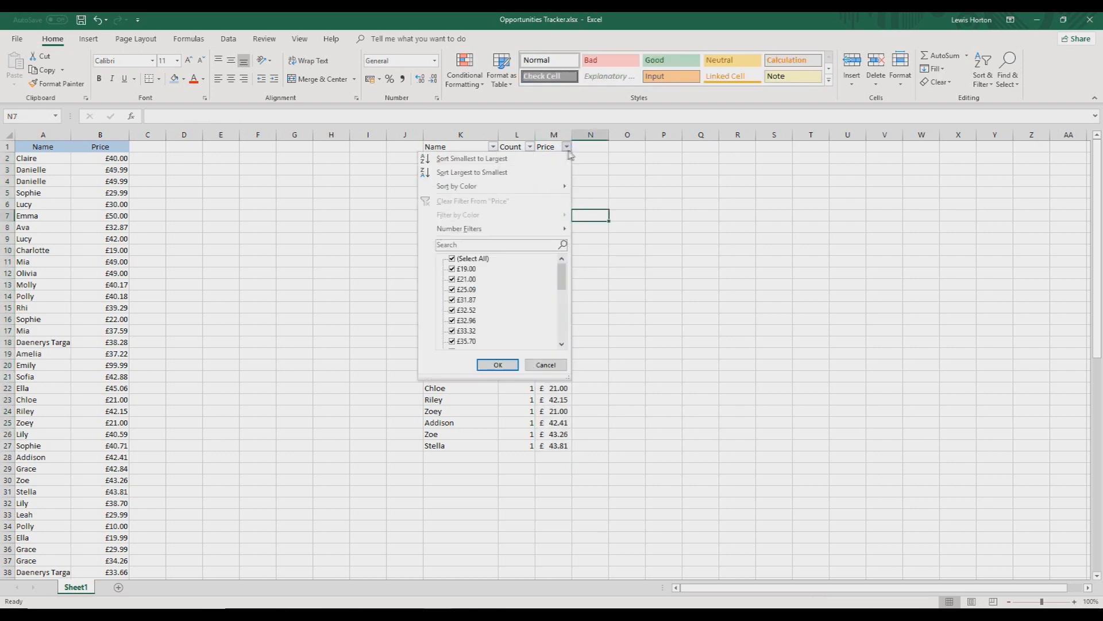
{"action": "left_click", "coordinate": [528, 172]}
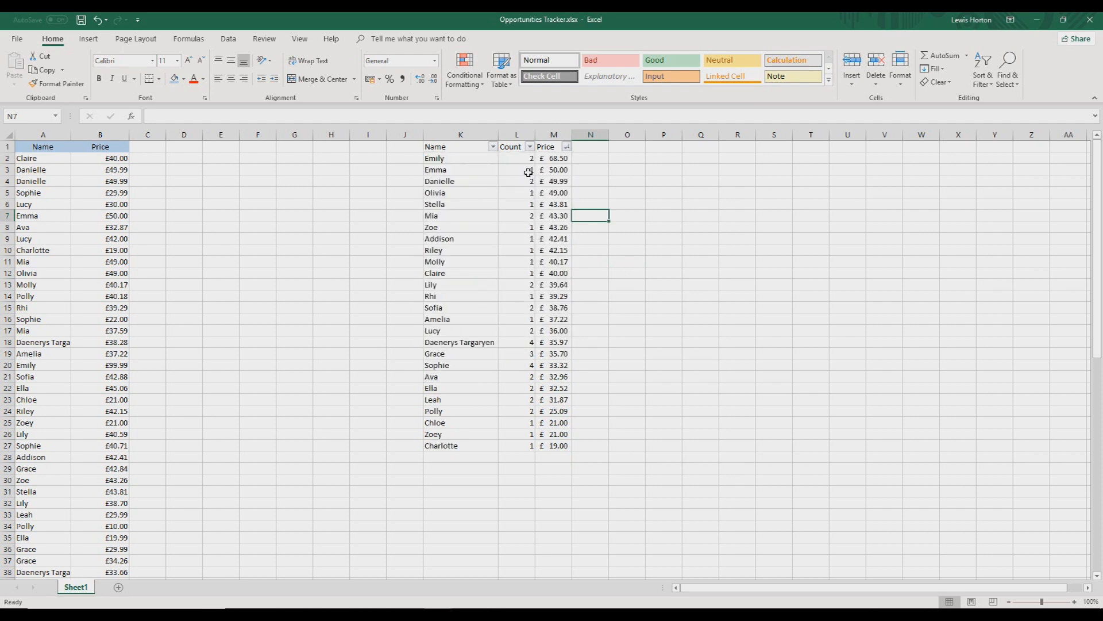
Sort the filtered list by the Price column from smallest to largest
{"action": "left_click", "coordinate": [555, 158]}
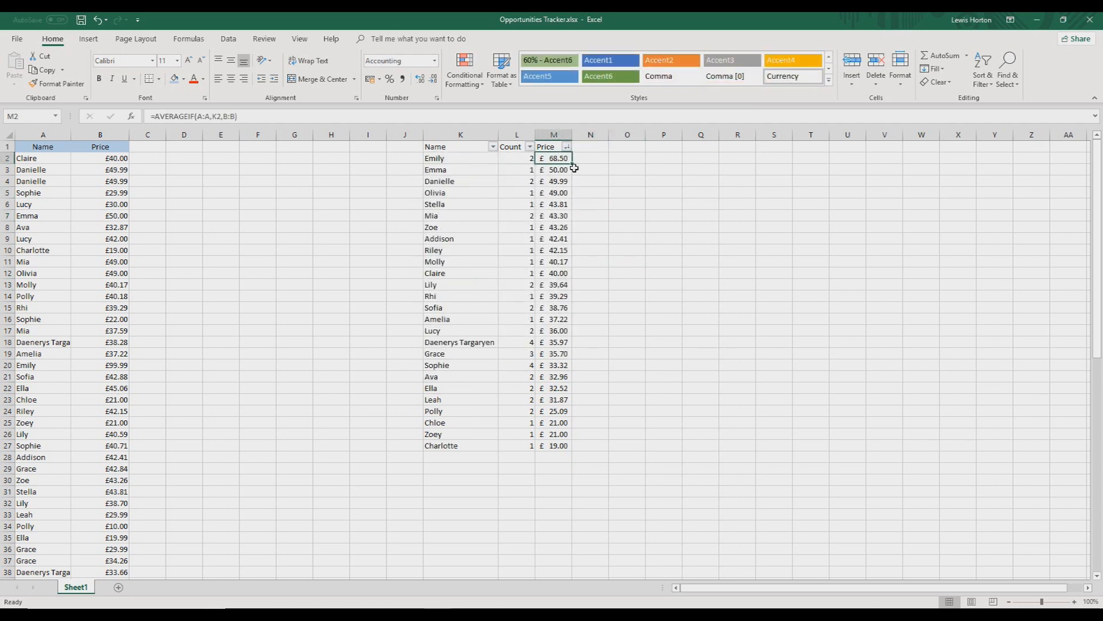
{"action": "left_click", "coordinate": [566, 147]}
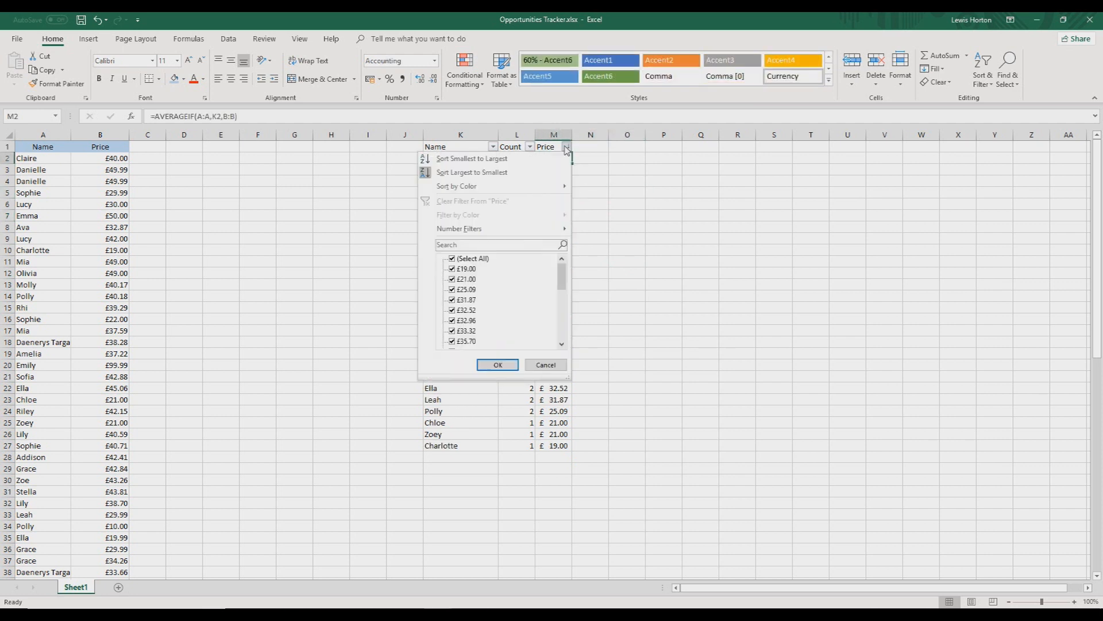
{"action": "left_click", "coordinate": [534, 159]}
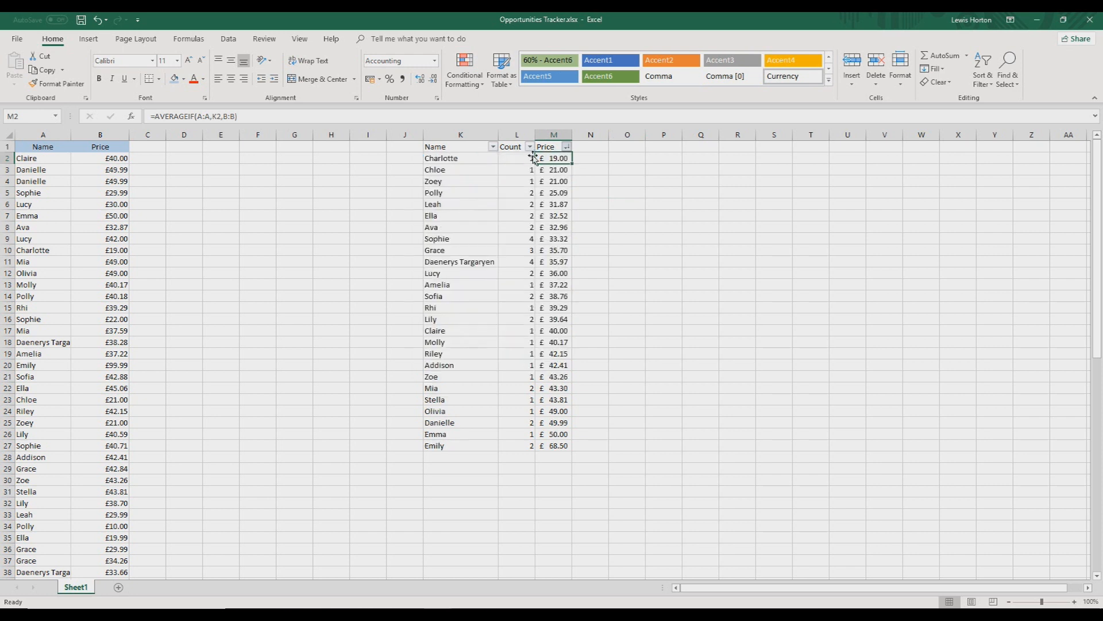
Examine the average prices and counts from the cheapest entries through row 11 to the most expensive entry in row 27
{"action": "left_click", "coordinate": [512, 209]}
{"action": "left_click", "coordinate": [538, 181]}
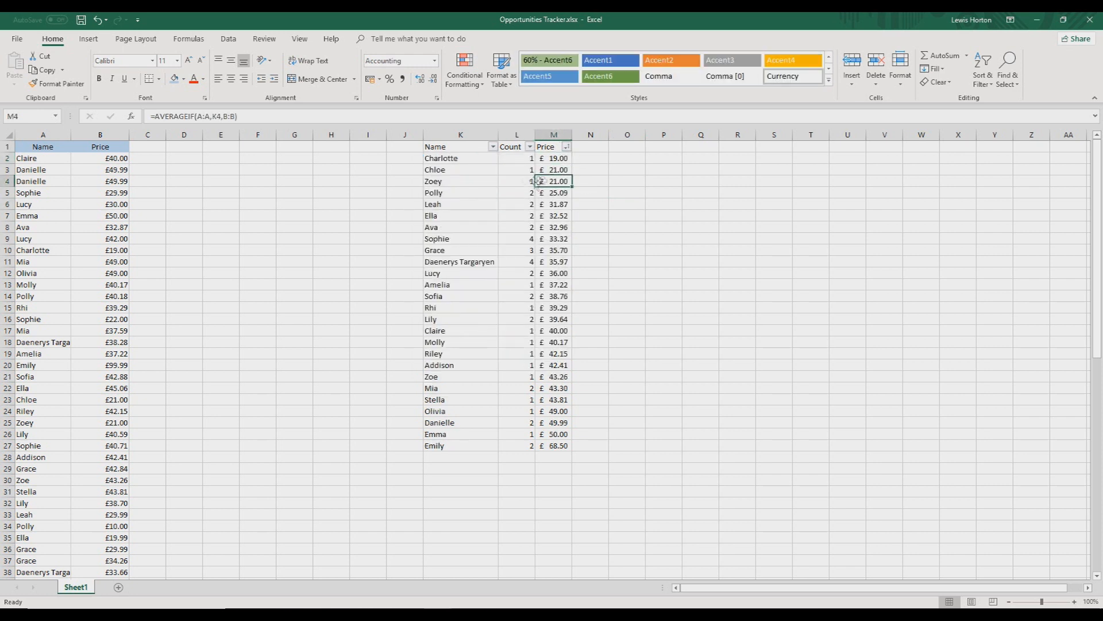
{"action": "left_click", "coordinate": [557, 159]}
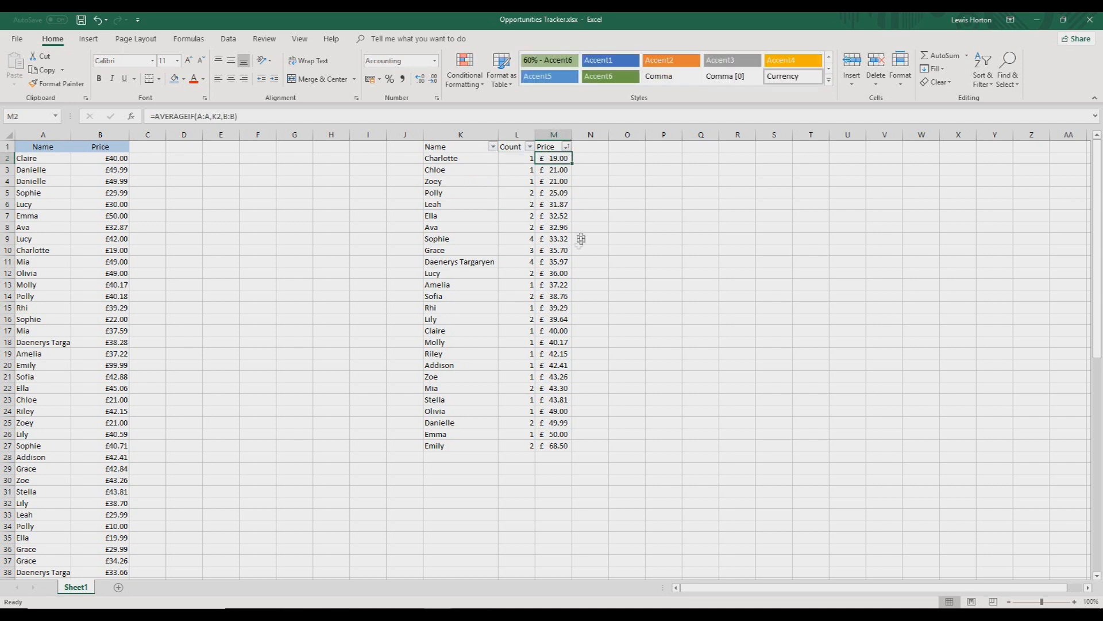
{"action": "left_click", "coordinate": [528, 283]}
{"action": "left_click", "coordinate": [555, 263]}
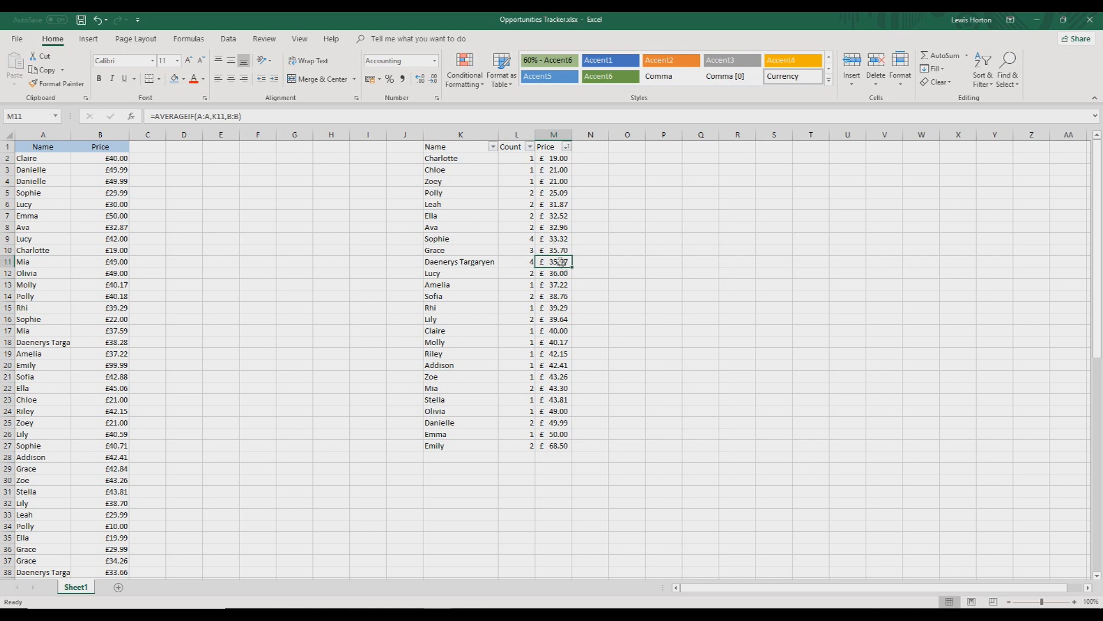
{"action": "left_click", "coordinate": [586, 463]}
{"action": "left_click", "coordinate": [562, 447]}
{"action": "left_click", "coordinate": [460, 448], "text": "shift"}
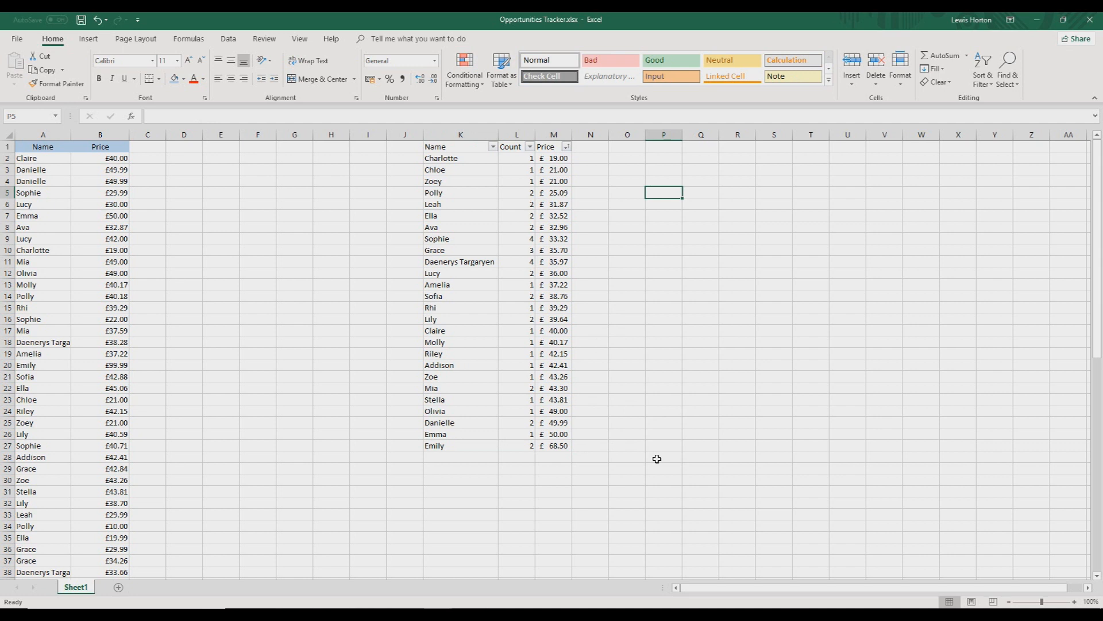
Enter the label "Total Sum" in P5
{"action": "type", "text": "C"}
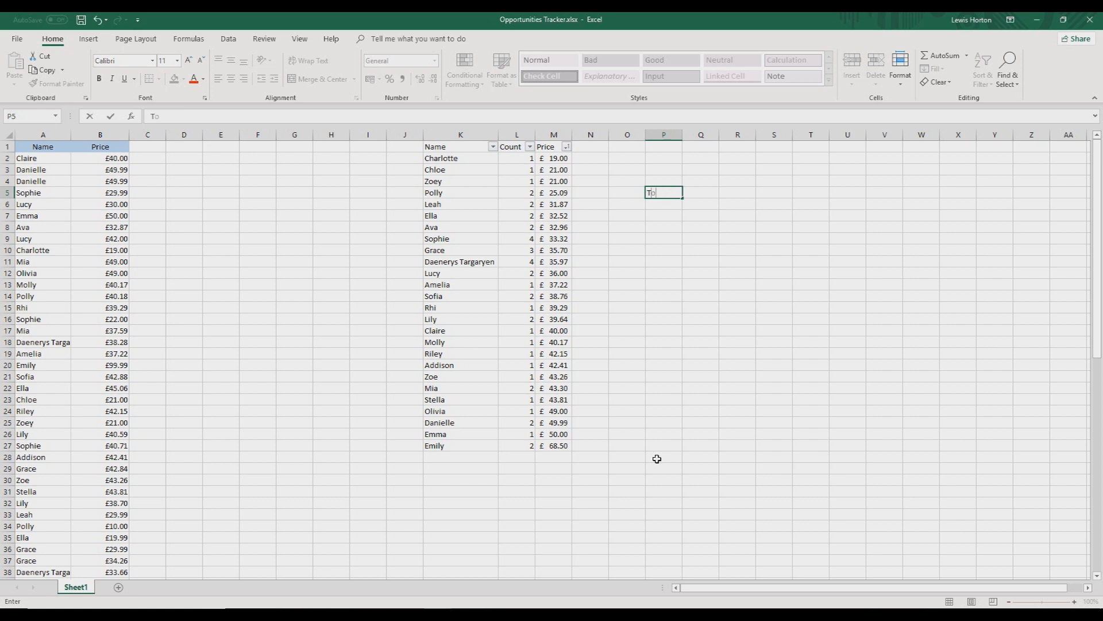
{"action": "type", "text": "Sum"}
{"action": "key", "text": "Tab"}
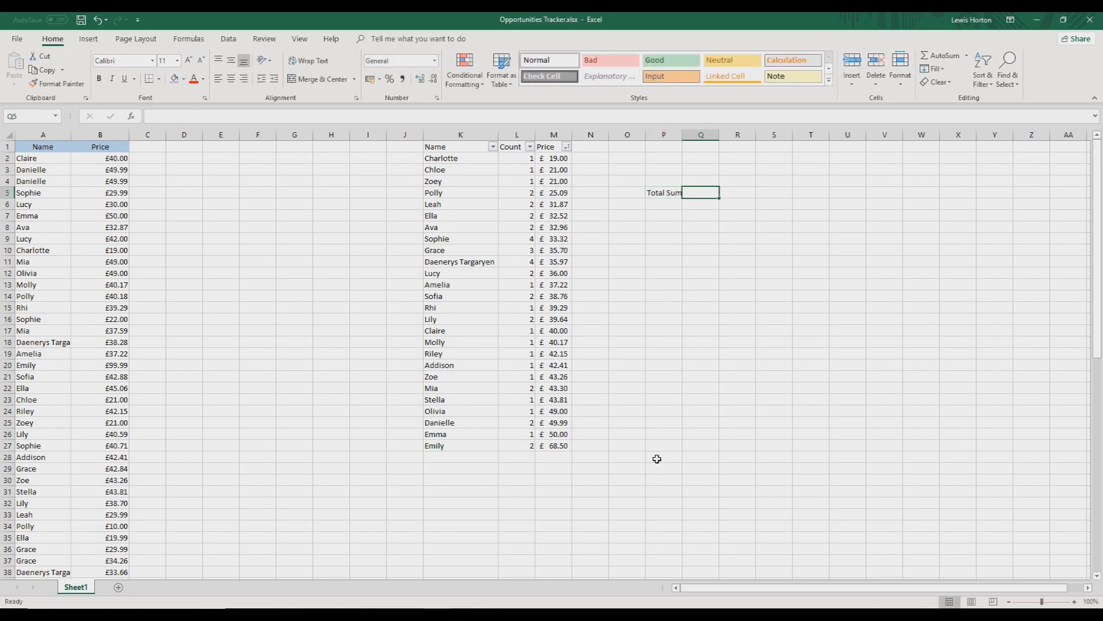
Total the Price column with =SUM(M2:M29) in Q5 and autofit the width of column P
{"action": "type", "text": "=sum"}
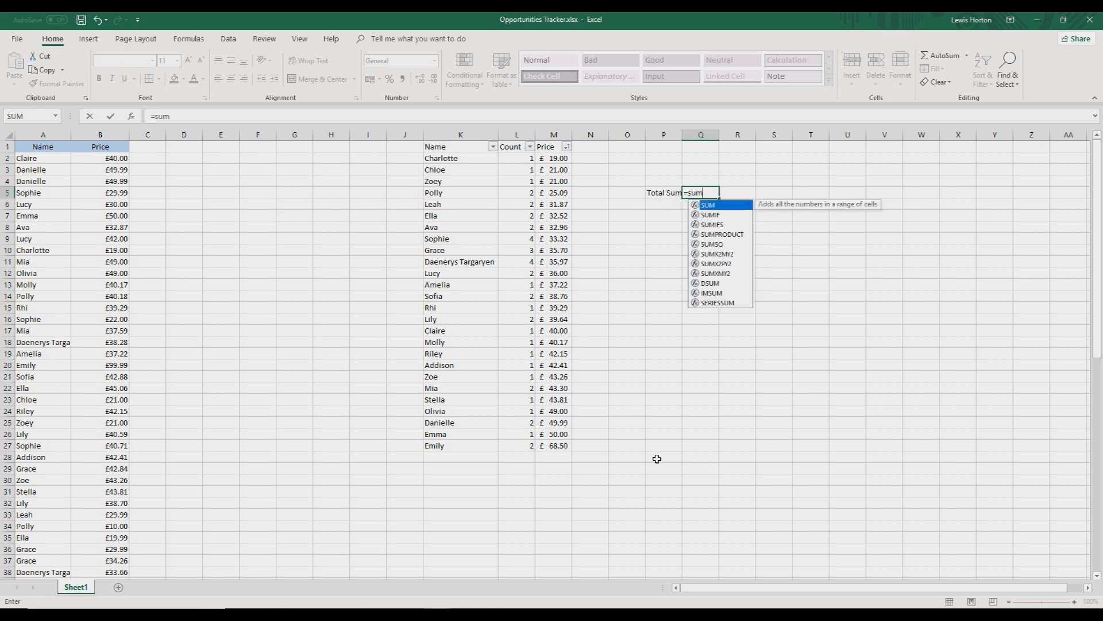
{"action": "type", "text": "("}
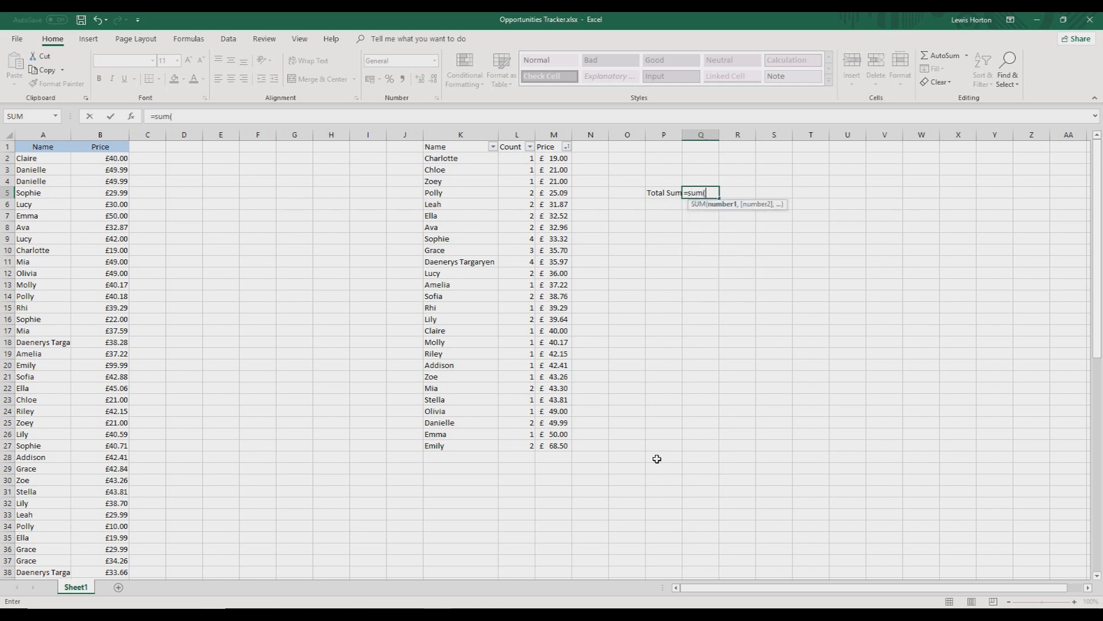
{"action": "left_click_drag", "start_coordinate": [562, 159], "coordinate": [560, 473]}
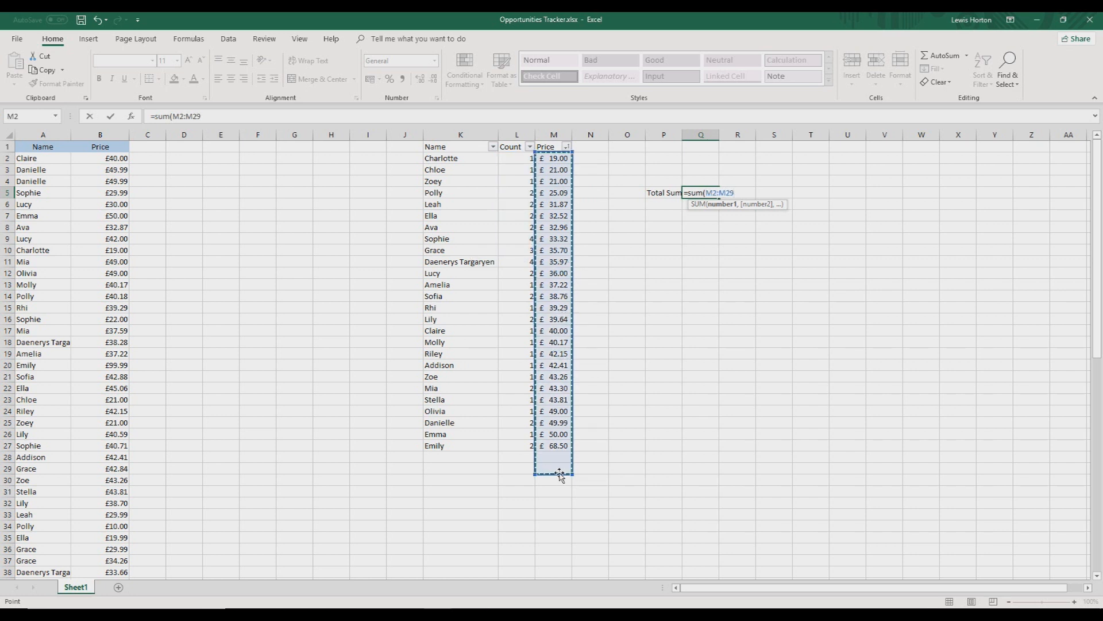
{"action": "key", "text": "Return"}
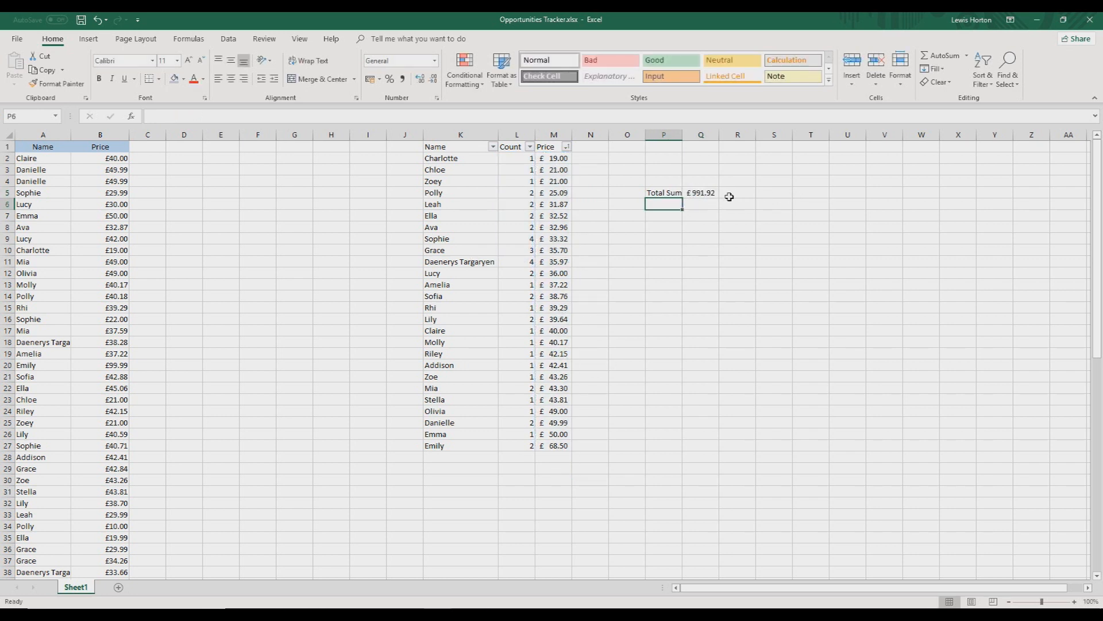
{"action": "left_click", "coordinate": [709, 195]}
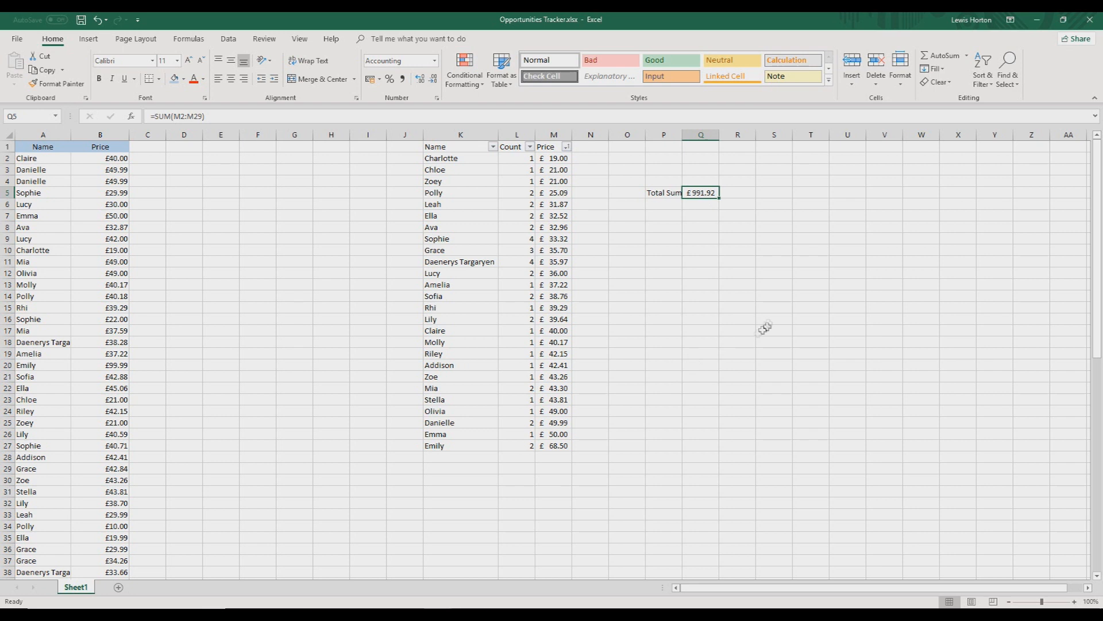
{"action": "double_click", "coordinate": [684, 133]}
Enter the label "Sum of Desperate Girls" in P7 and autofit column P to it
{"action": "left_click", "coordinate": [664, 201]}
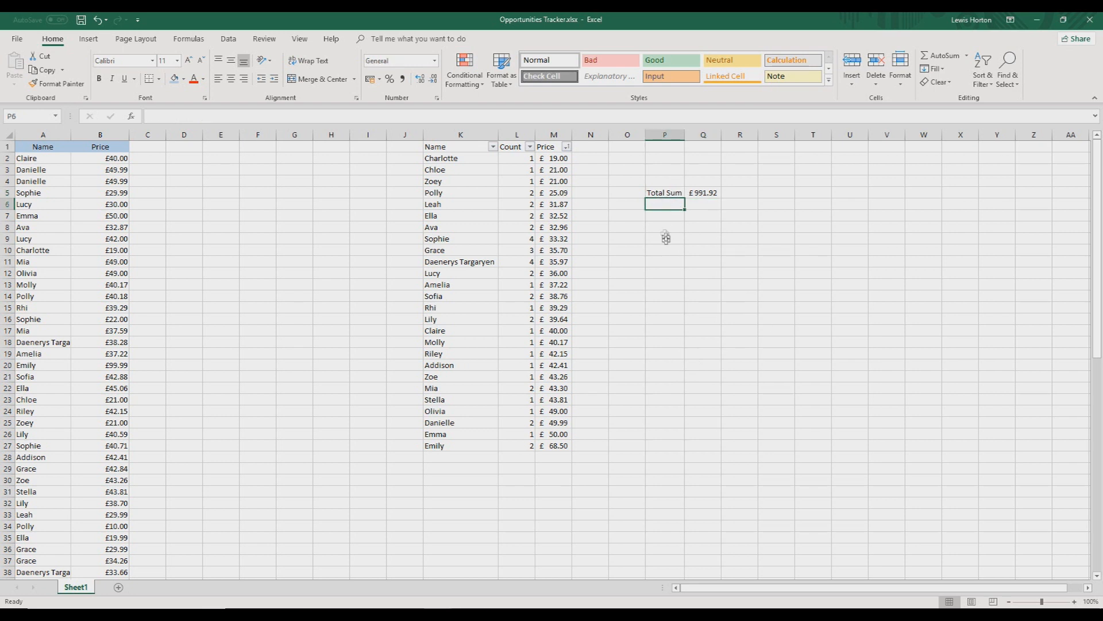
{"action": "left_click", "coordinate": [668, 215]}
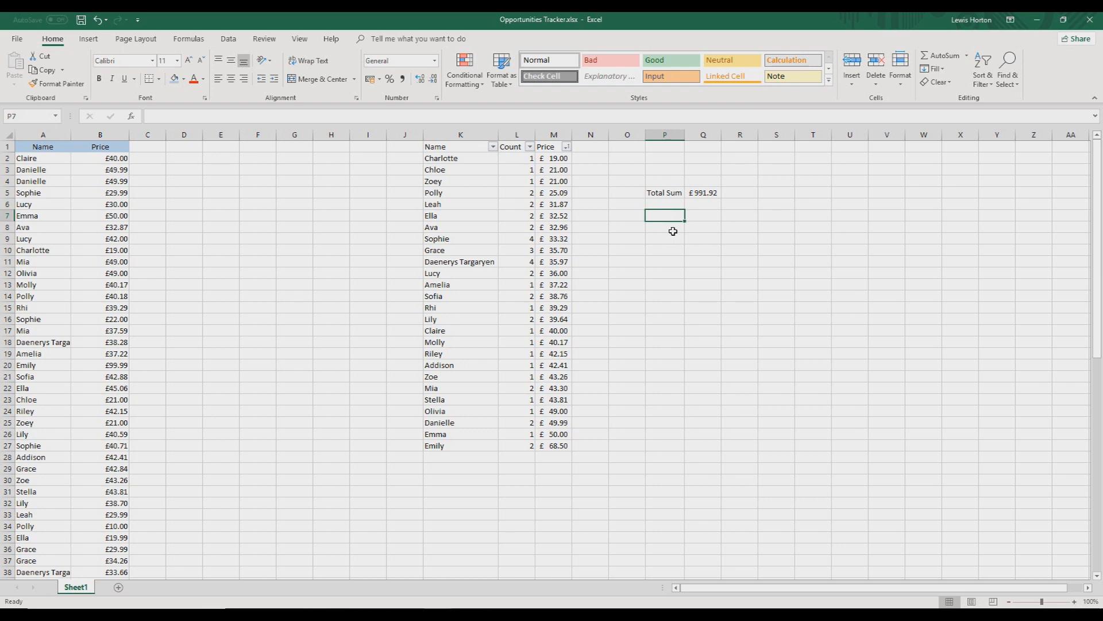
{"action": "type", "text": "Sum of De"}
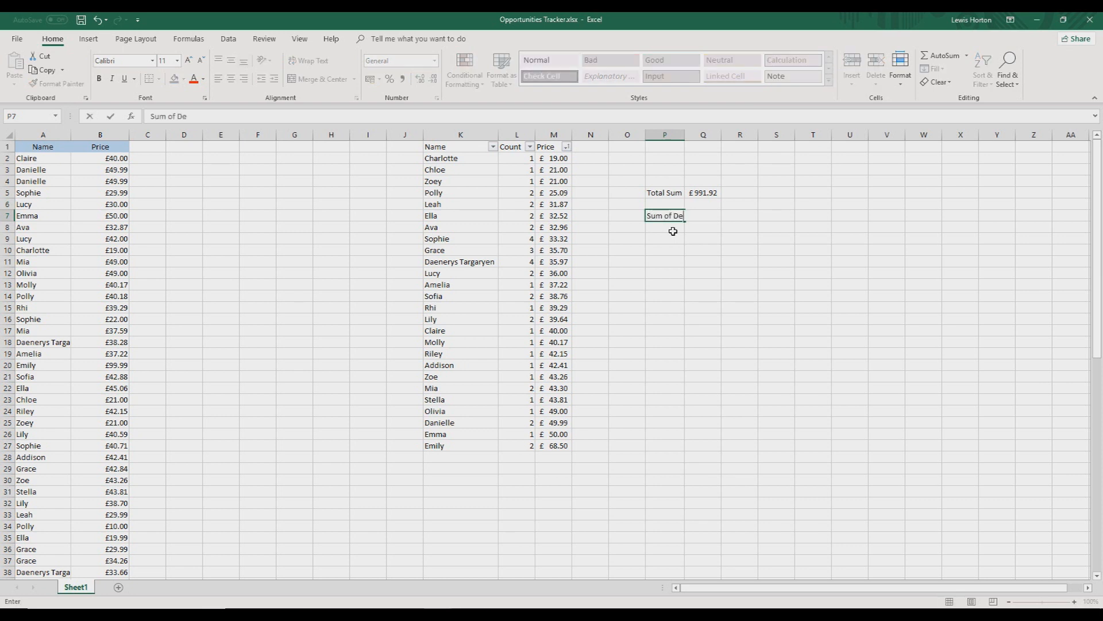
{"action": "type", "text": "sperate Girls"}
{"action": "key", "text": "Return"}
{"action": "double_click", "coordinate": [684, 135]}
{"action": "left_click", "coordinate": [752, 214]}
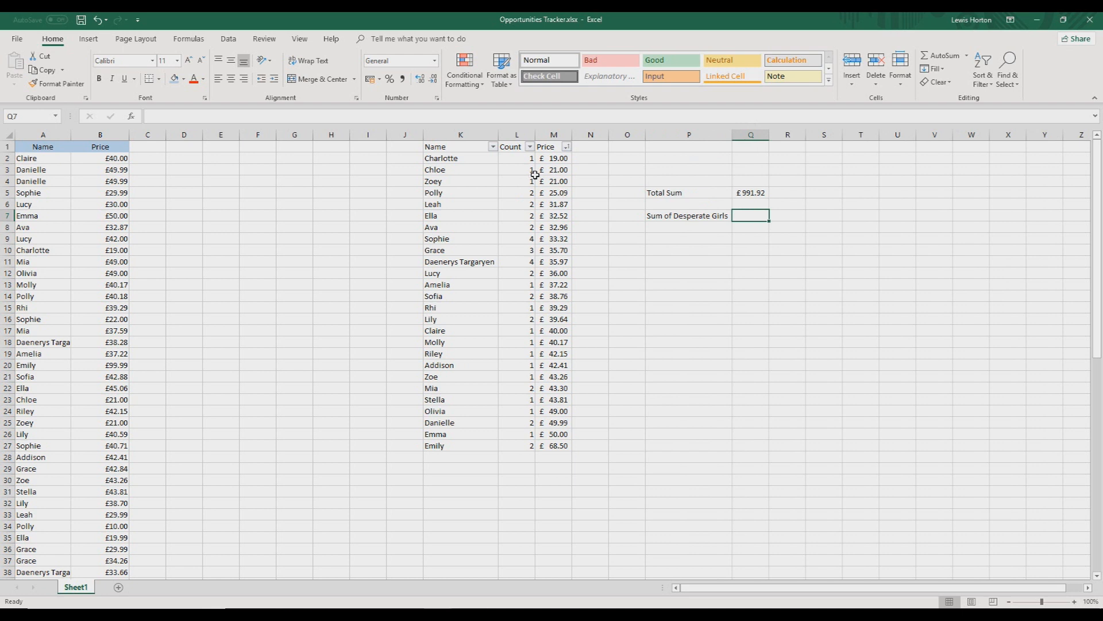
Filter the Count column to exclude names with a count of 1, and check the total's formula in Q5
{"action": "left_click", "coordinate": [530, 147]}
{"action": "left_click", "coordinate": [419, 269]}
{"action": "left_click", "coordinate": [461, 364]}
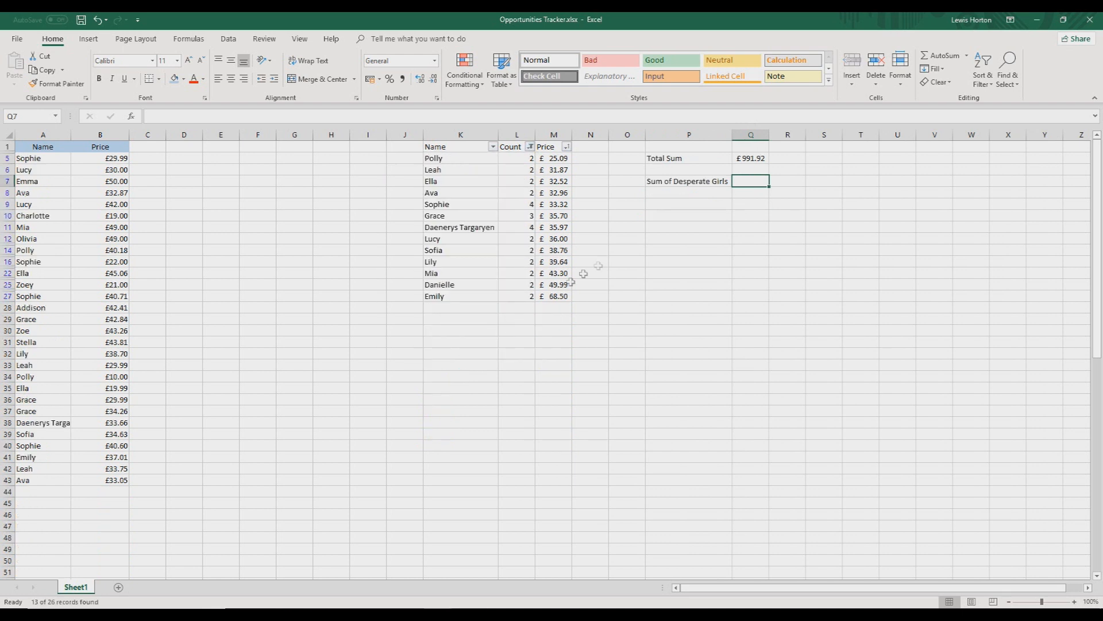
{"action": "left_click", "coordinate": [747, 160]}
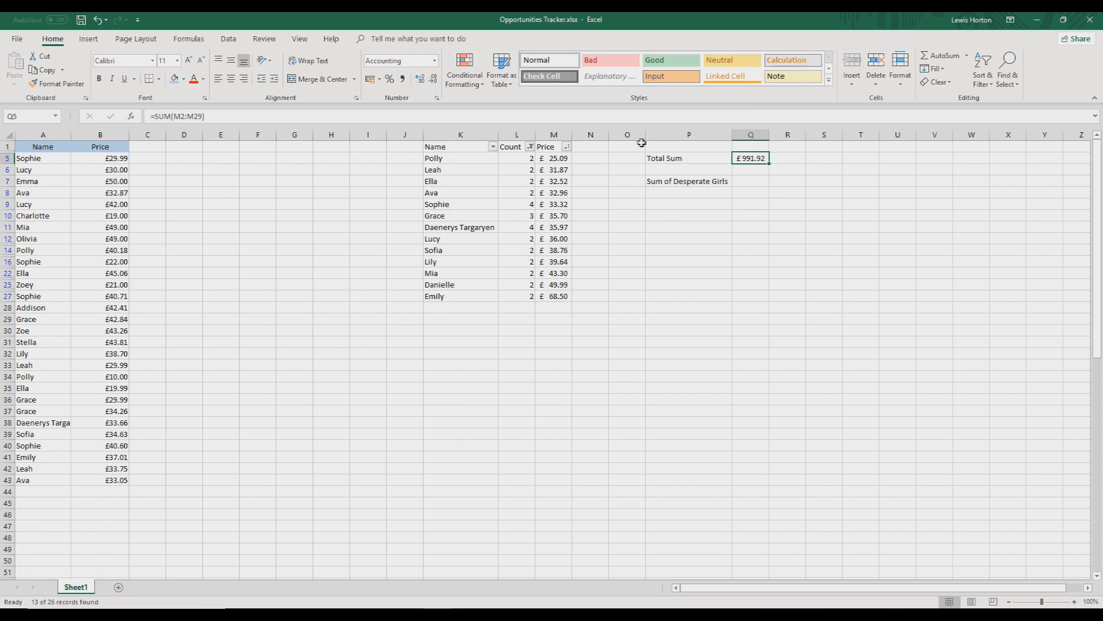
Sum the visible prices with =SUBTOTAL(9,M5:M27) in Q7, beside the "Sum of Desperate Girls" label
{"action": "left_click", "coordinate": [749, 181]}
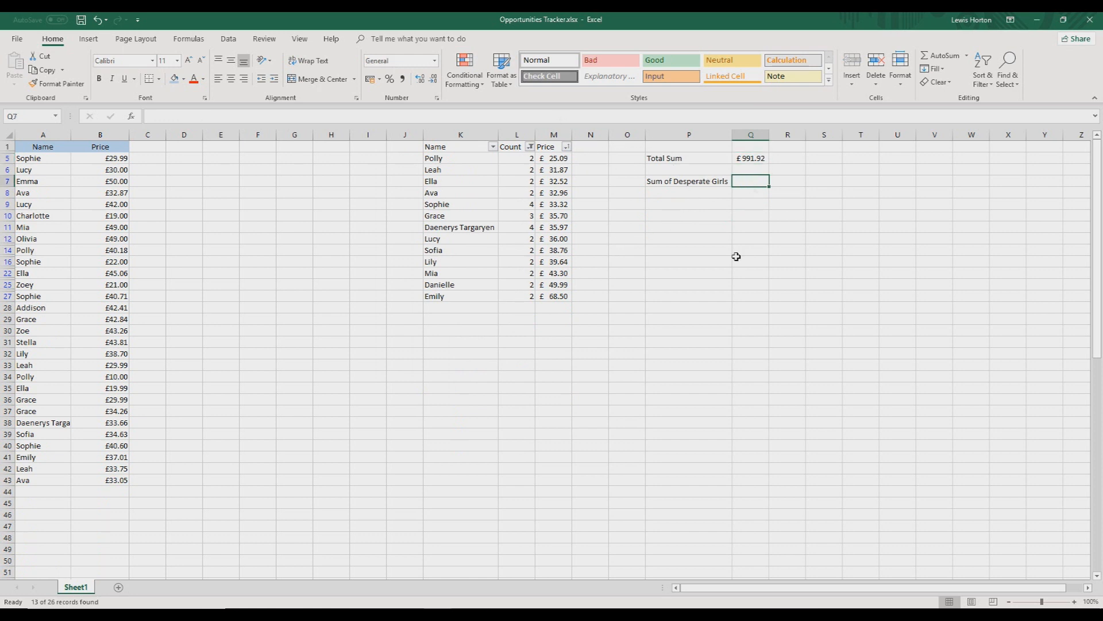
{"action": "type", "text": "=subt"}
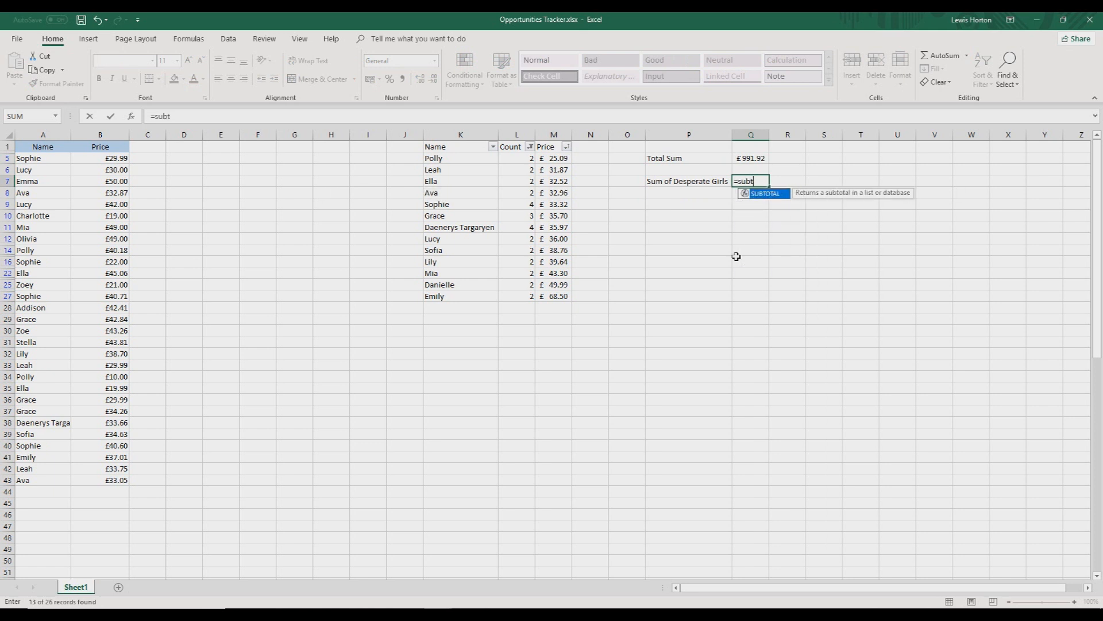
{"action": "double_click", "coordinate": [761, 199]}
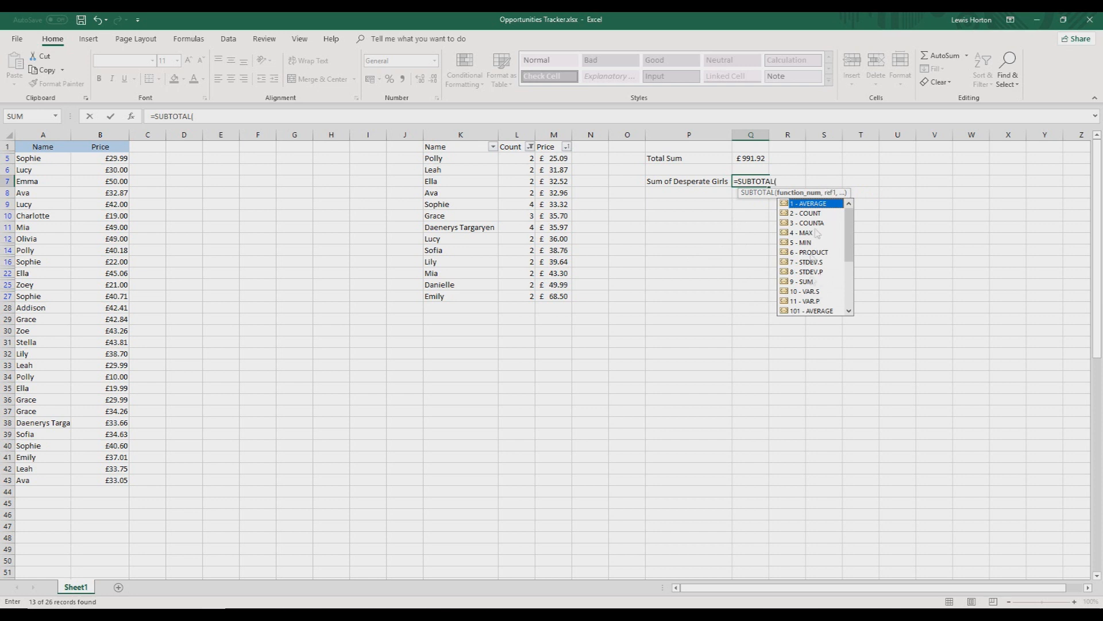
{"action": "double_click", "coordinate": [820, 282]}
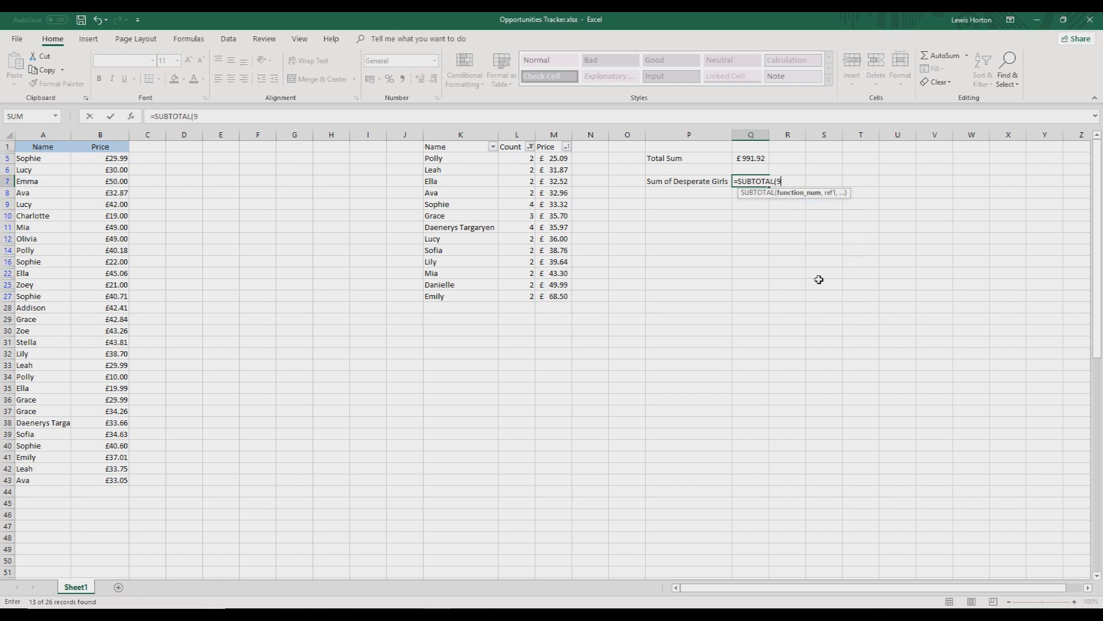
{"action": "type", "text": ","}
{"action": "left_click_drag", "start_coordinate": [556, 158], "coordinate": [561, 298]}
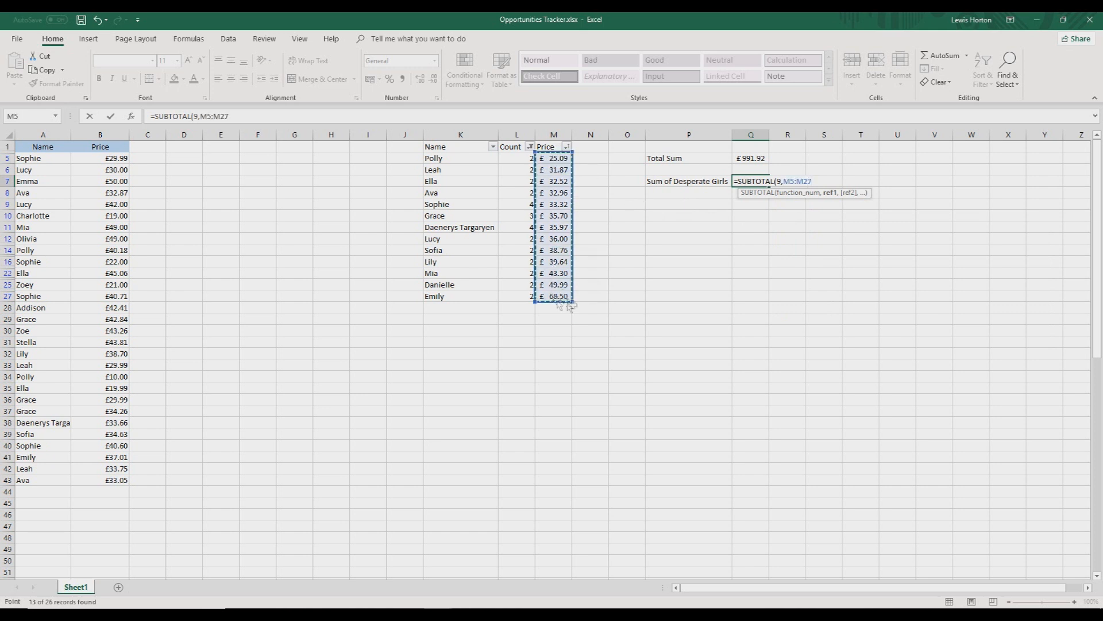
{"action": "key", "text": "Return"}
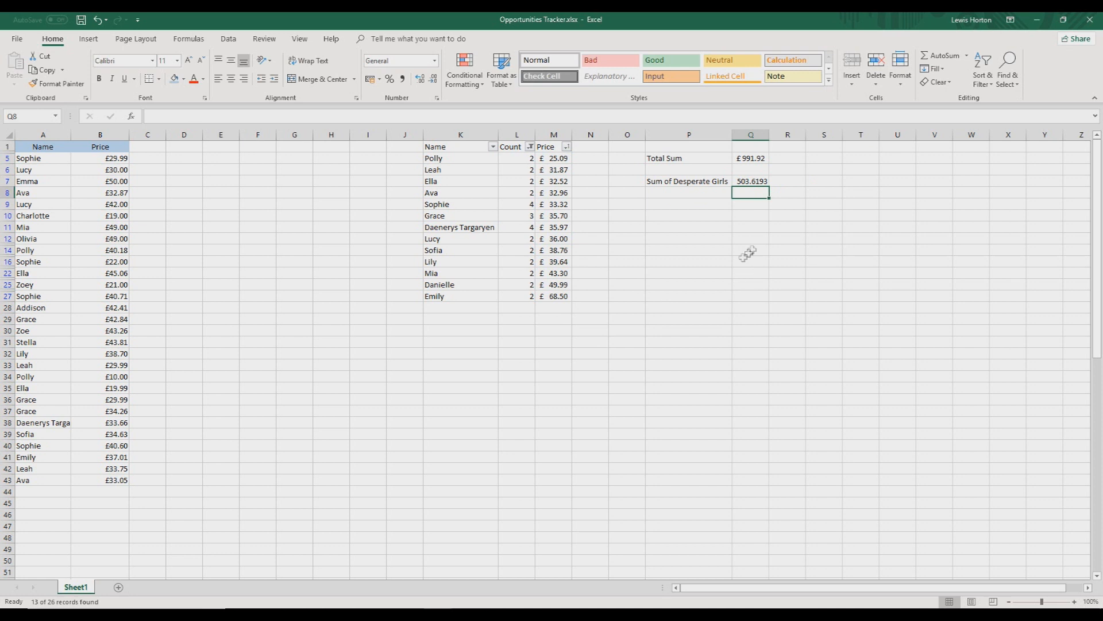
Format the subtotal in Q7 with the Accounting number format
{"action": "left_click", "coordinate": [757, 181]}
{"action": "left_click", "coordinate": [435, 62]}
{"action": "left_click", "coordinate": [403, 155]}
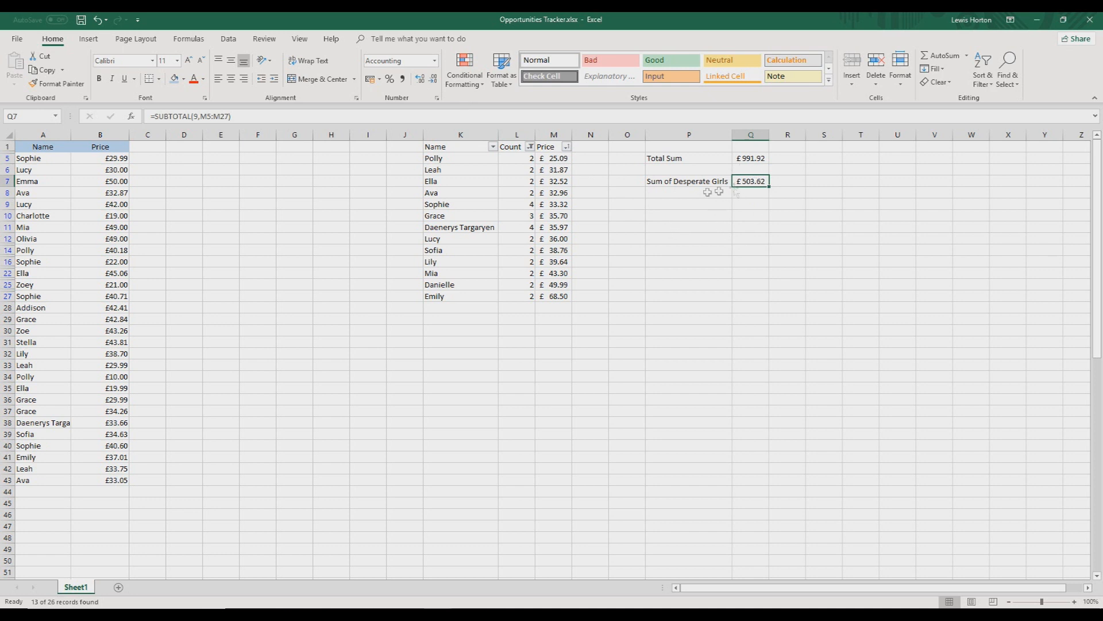
Filter the Count column to a count of 4 only, and widen the filter to include counts of 3
{"action": "left_click", "coordinate": [530, 147]}
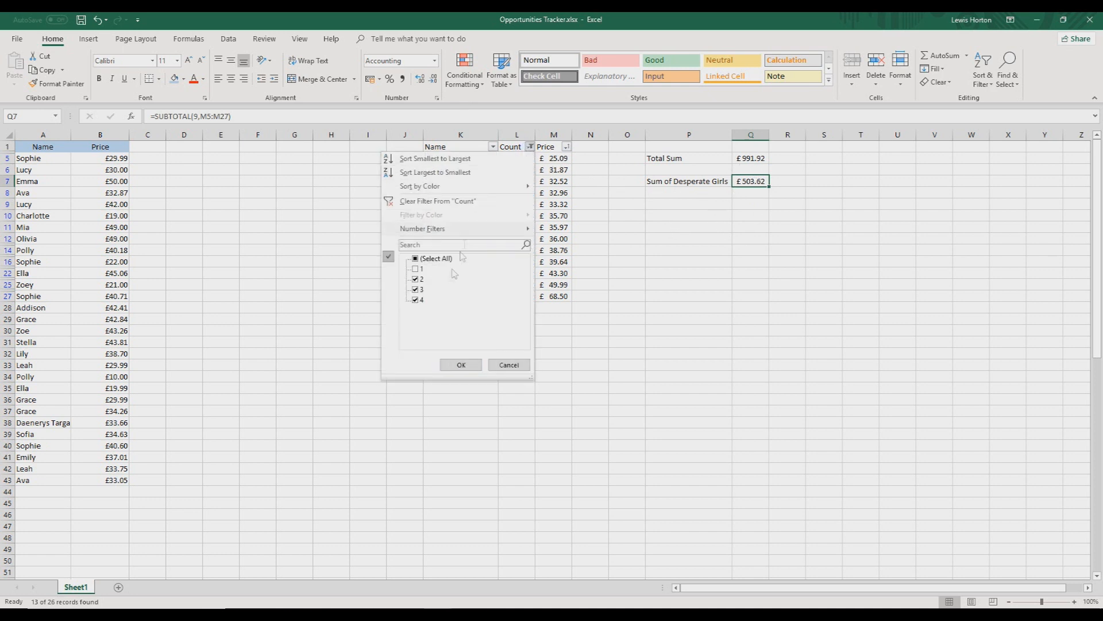
{"action": "left_click", "coordinate": [417, 279]}
{"action": "left_click", "coordinate": [416, 289]}
{"action": "left_click", "coordinate": [460, 364]}
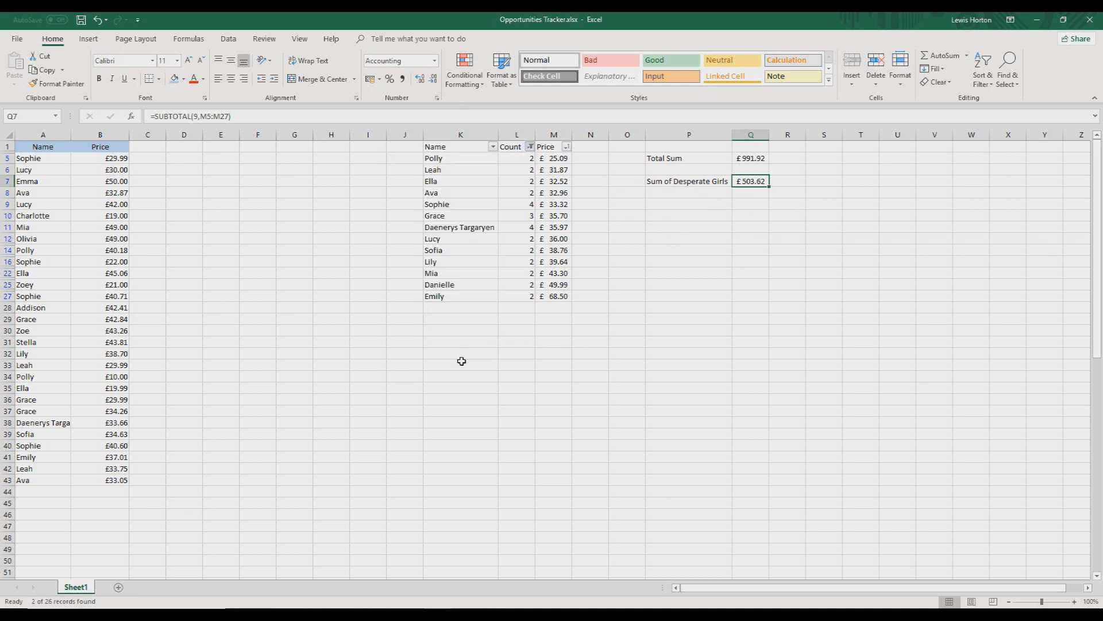
{"action": "left_click", "coordinate": [530, 147]}
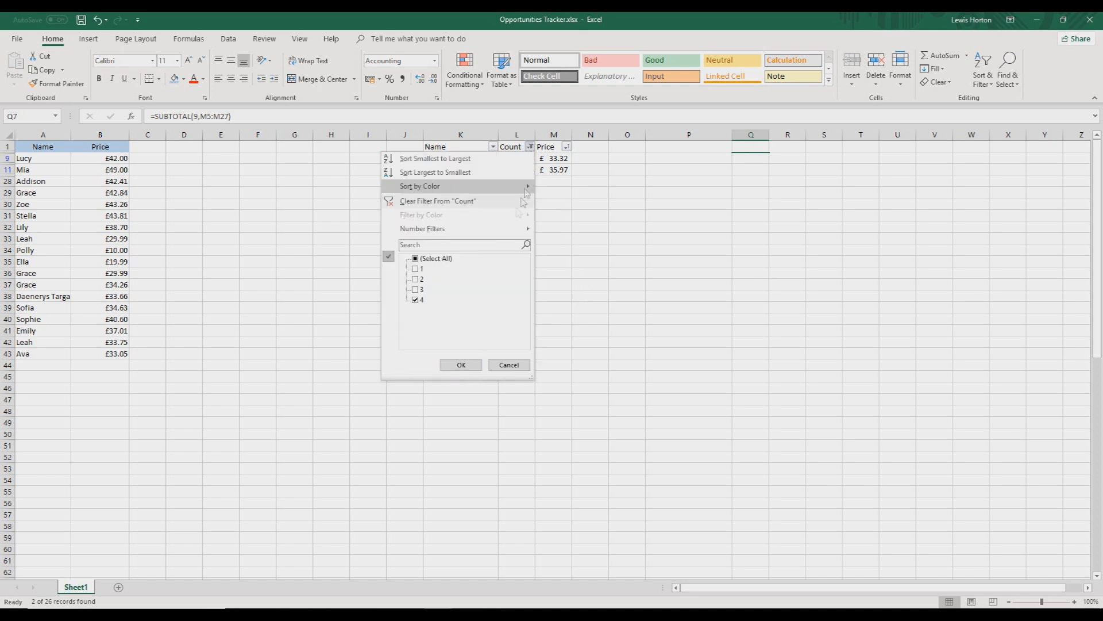
{"action": "left_click", "coordinate": [415, 289]}
{"action": "left_click", "coordinate": [461, 364]}
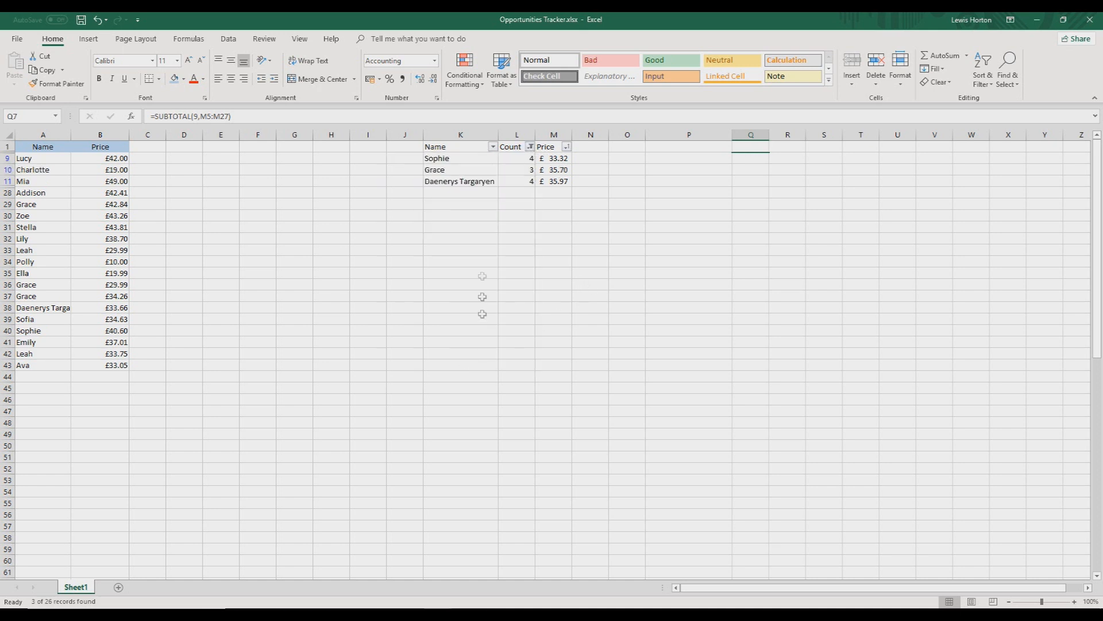
Filter the Count column to show only names with a count of 2
{"action": "left_click", "coordinate": [529, 146]}
{"action": "left_click", "coordinate": [416, 280]}
{"action": "left_click", "coordinate": [415, 289]}
{"action": "left_click", "coordinate": [416, 300]}
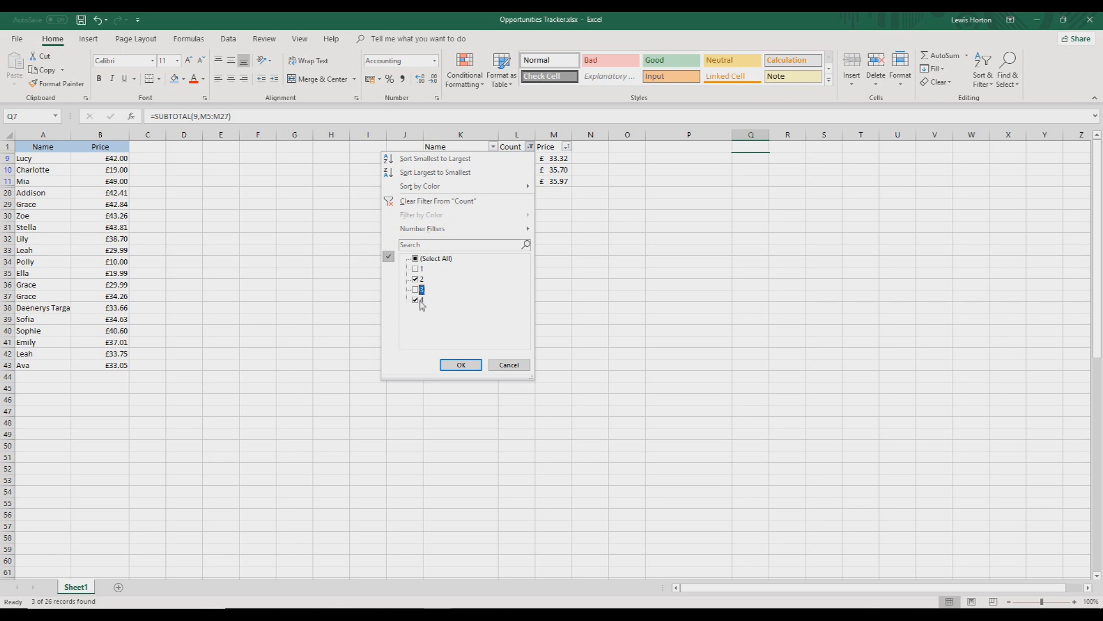
{"action": "left_click", "coordinate": [415, 279]}
{"action": "left_click", "coordinate": [415, 279]}
{"action": "left_click", "coordinate": [461, 363]}
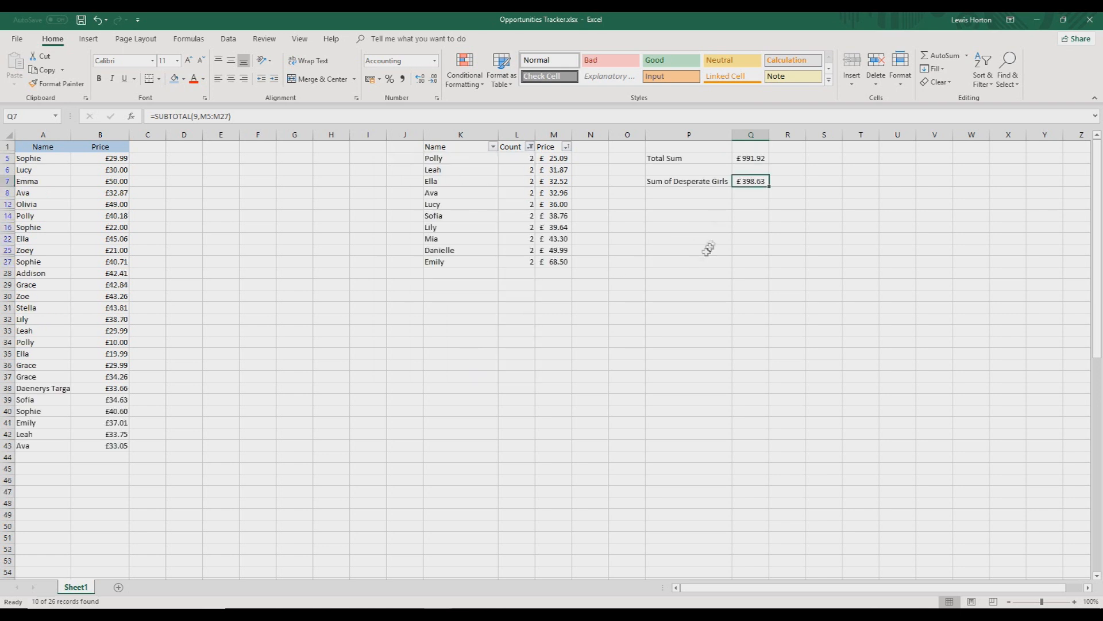
Move the "Sum of Desperate Girls" label and its subtotal up to P1:Q1 in the header row
{"action": "left_click_drag", "start_coordinate": [721, 182], "coordinate": [750, 147]}
{"action": "left_click", "coordinate": [689, 181]}
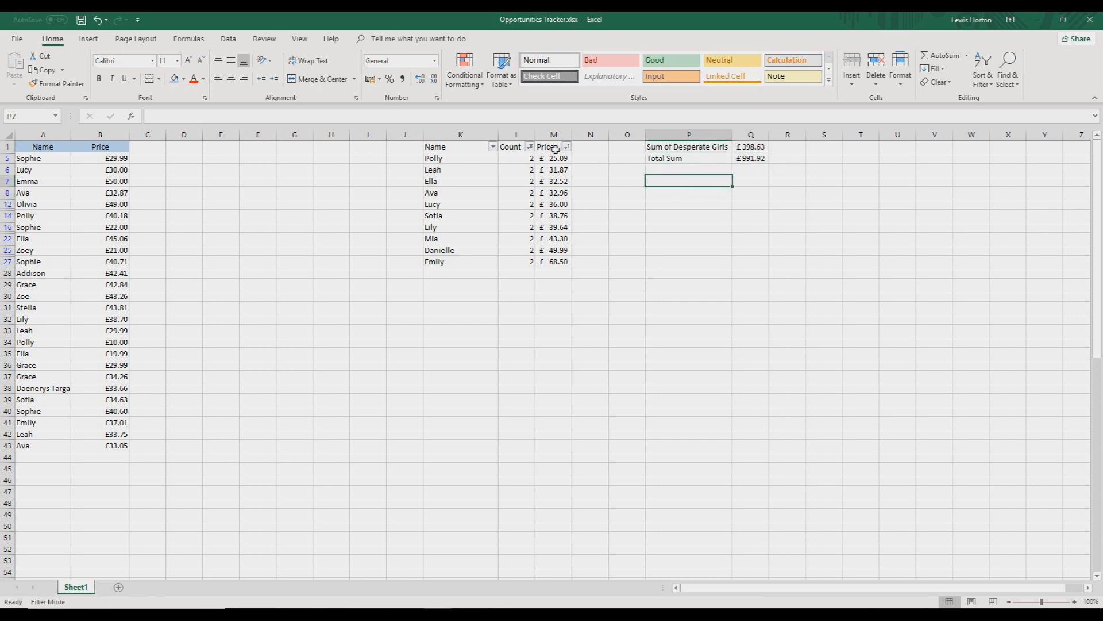
Filter the Count column to show only names with a count of 1, and check the subtotal in Q1
{"action": "left_click", "coordinate": [531, 147]}
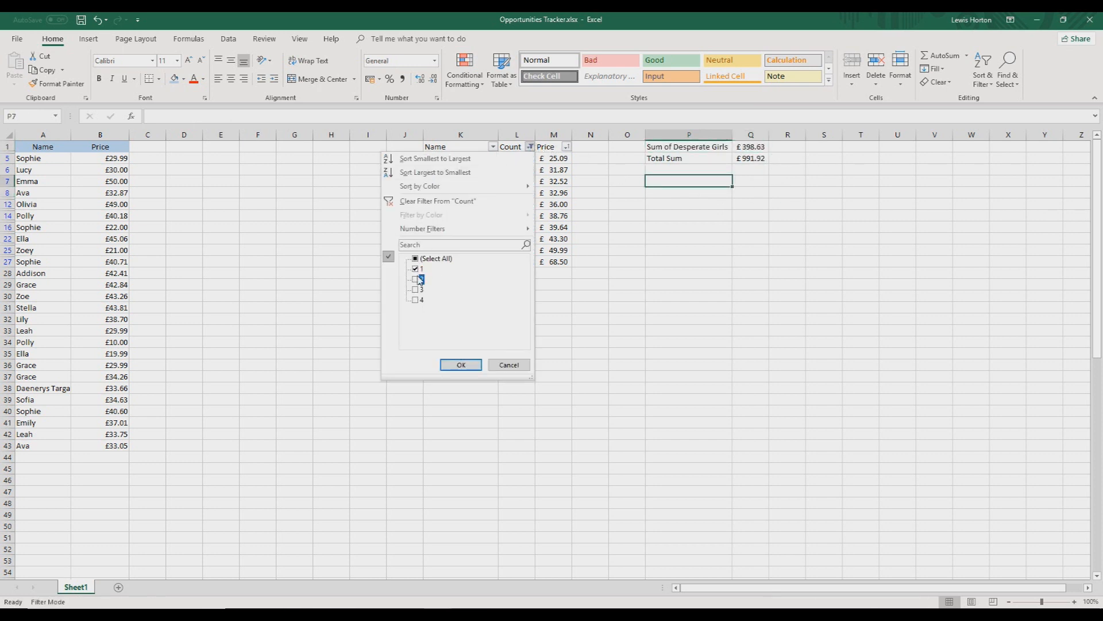
{"action": "left_click", "coordinate": [465, 364]}
{"action": "left_click", "coordinate": [750, 149]}
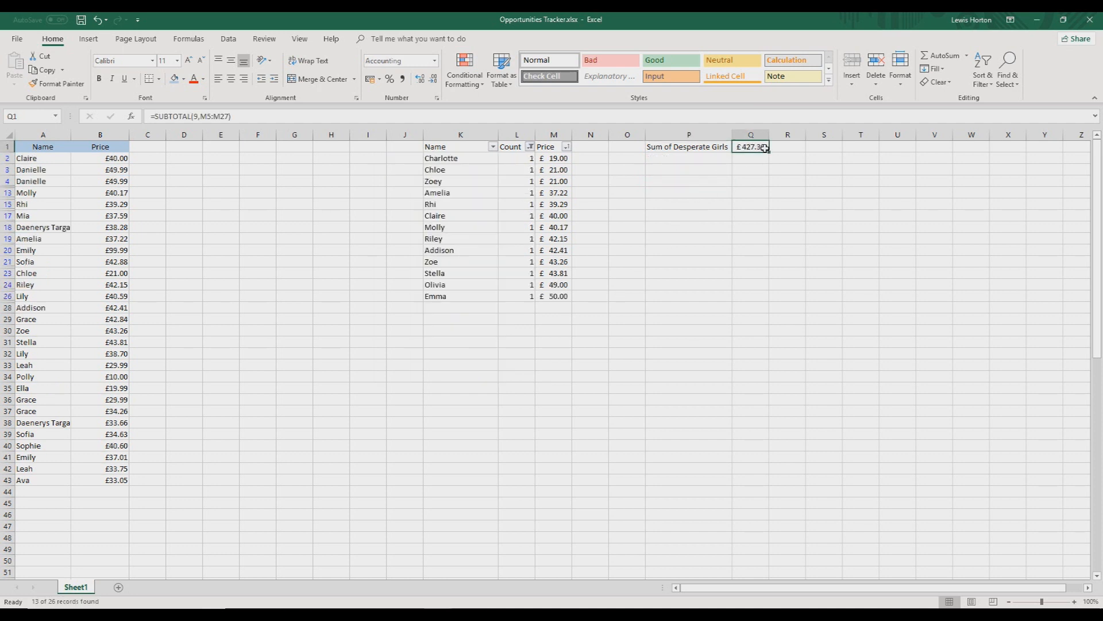
Filter the Count column to show names with a count of 1 or 4
{"action": "left_click", "coordinate": [530, 147]}
{"action": "left_click", "coordinate": [421, 268]}
{"action": "left_click", "coordinate": [420, 268]}
{"action": "left_click", "coordinate": [416, 299]}
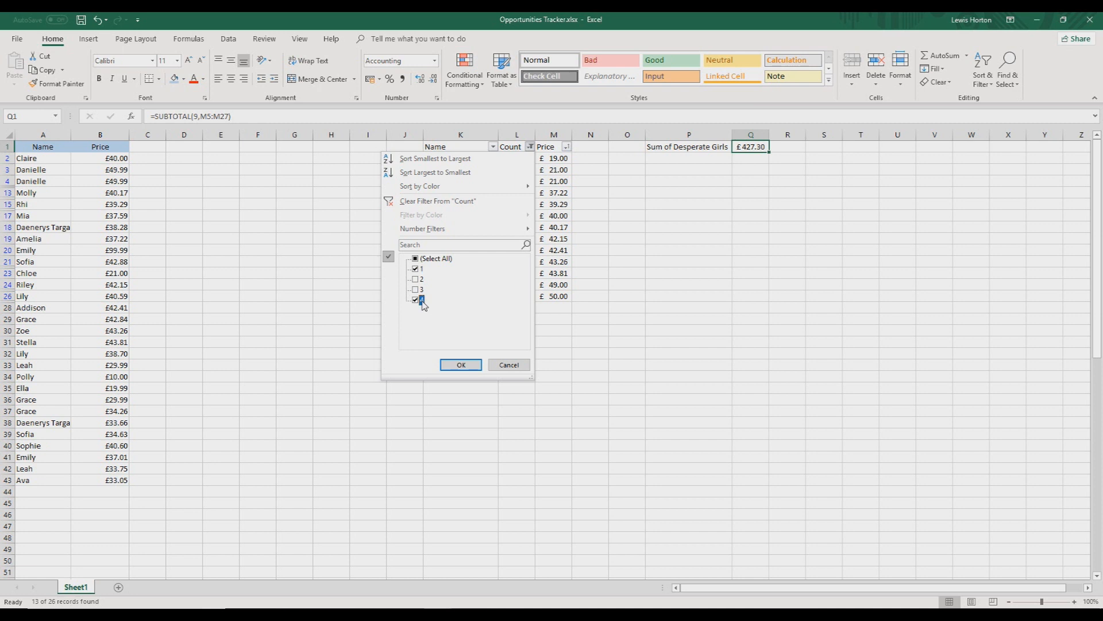
{"action": "left_click", "coordinate": [460, 363]}
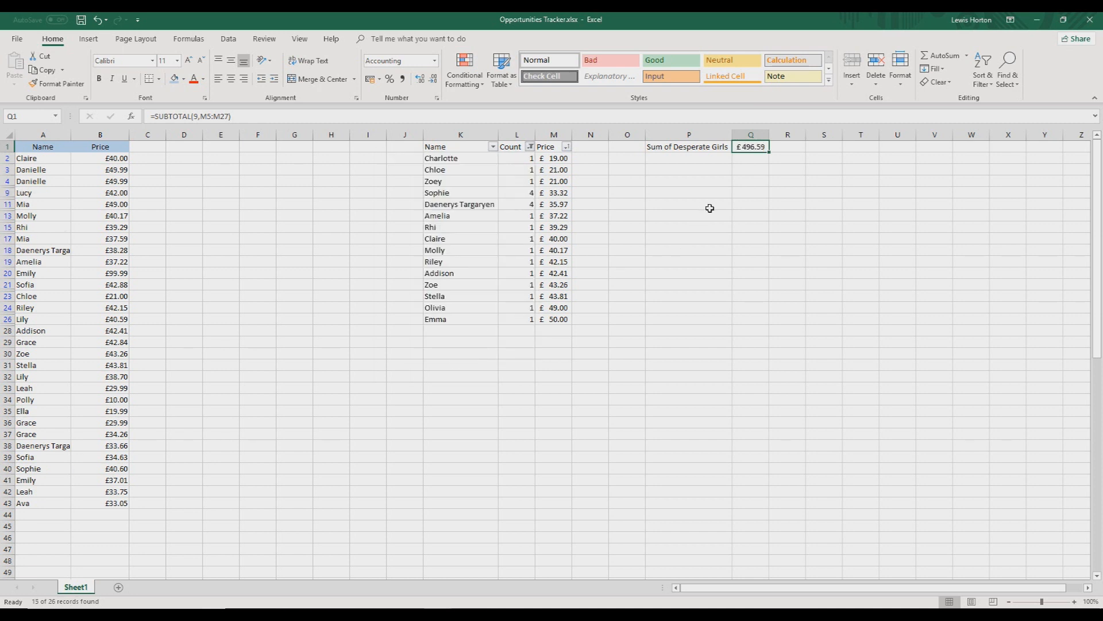